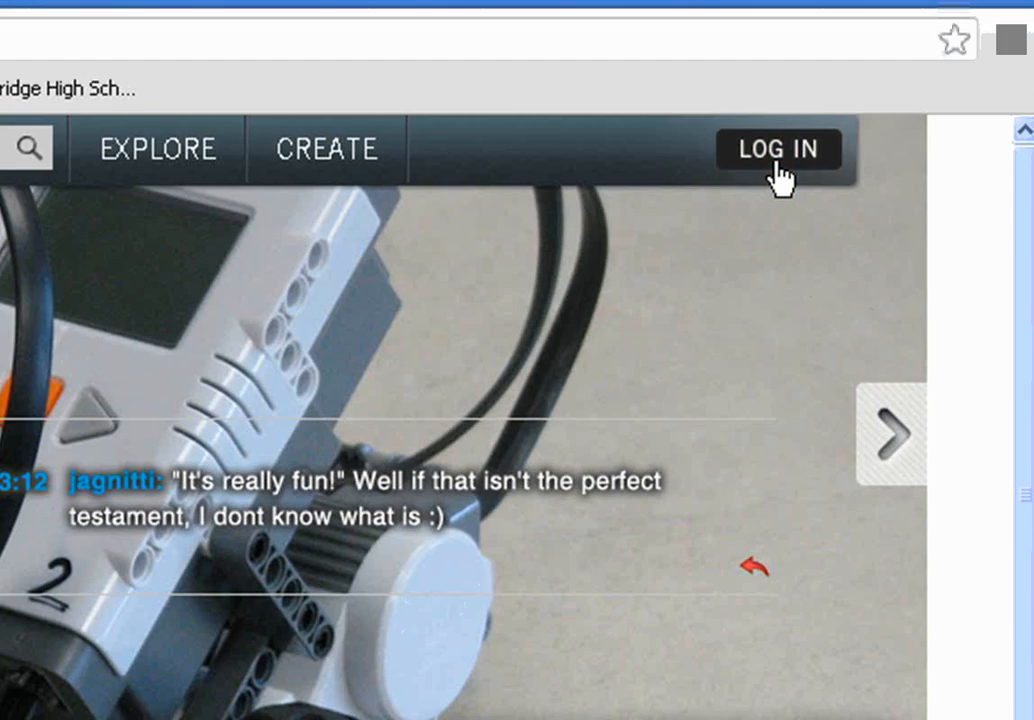
Go from the login page to the Create an Account form, ready for the First Name
left_click(758, 175)
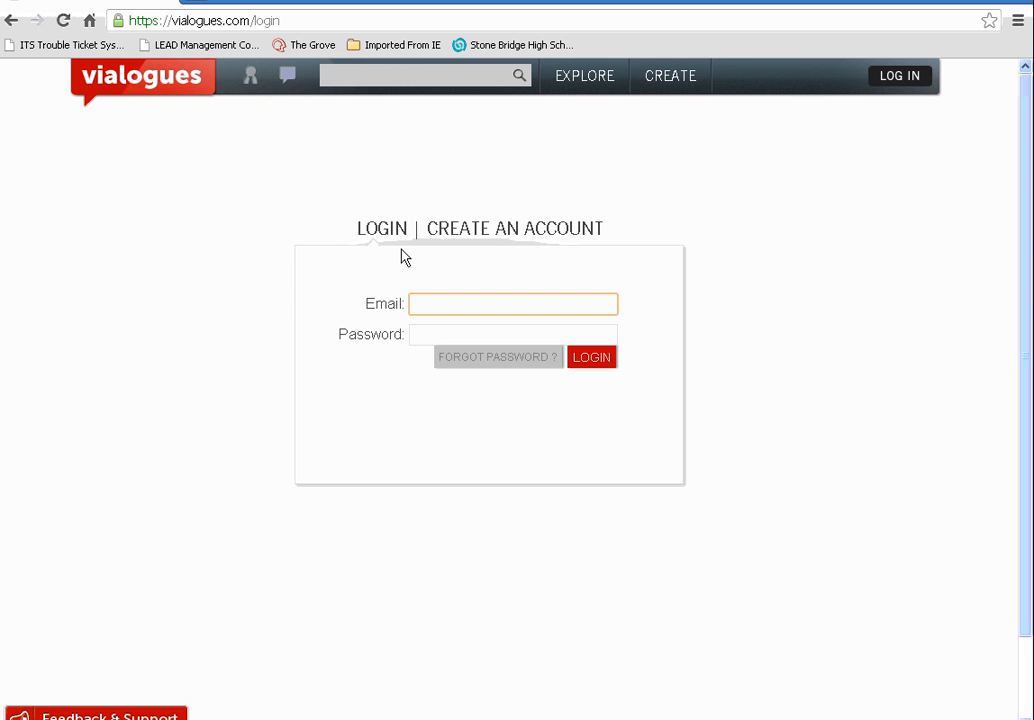
left_click(487, 230)
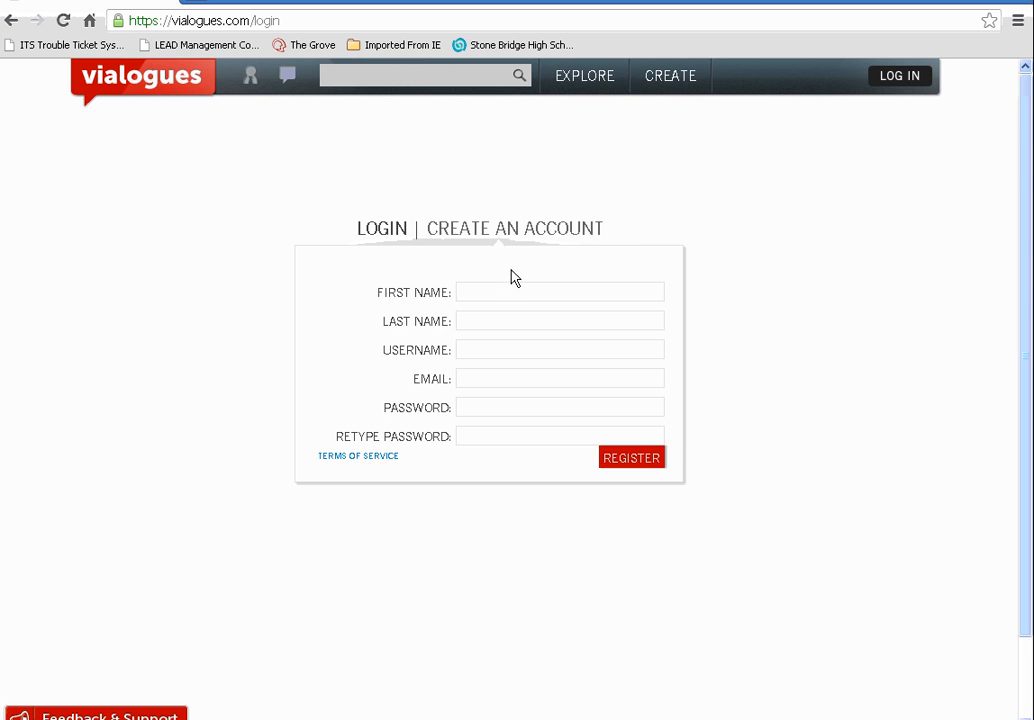
left_click(502, 293)
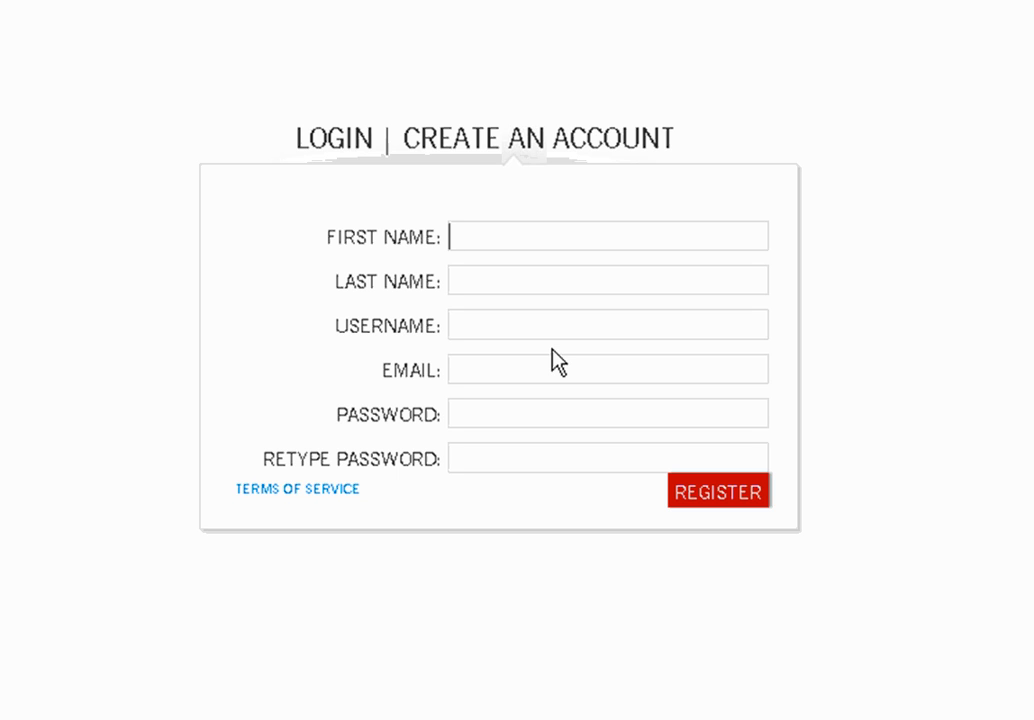
Fill in 'First Name', 'Last Name', a sample username and a sample email address
type("First Name")
key("Tab")
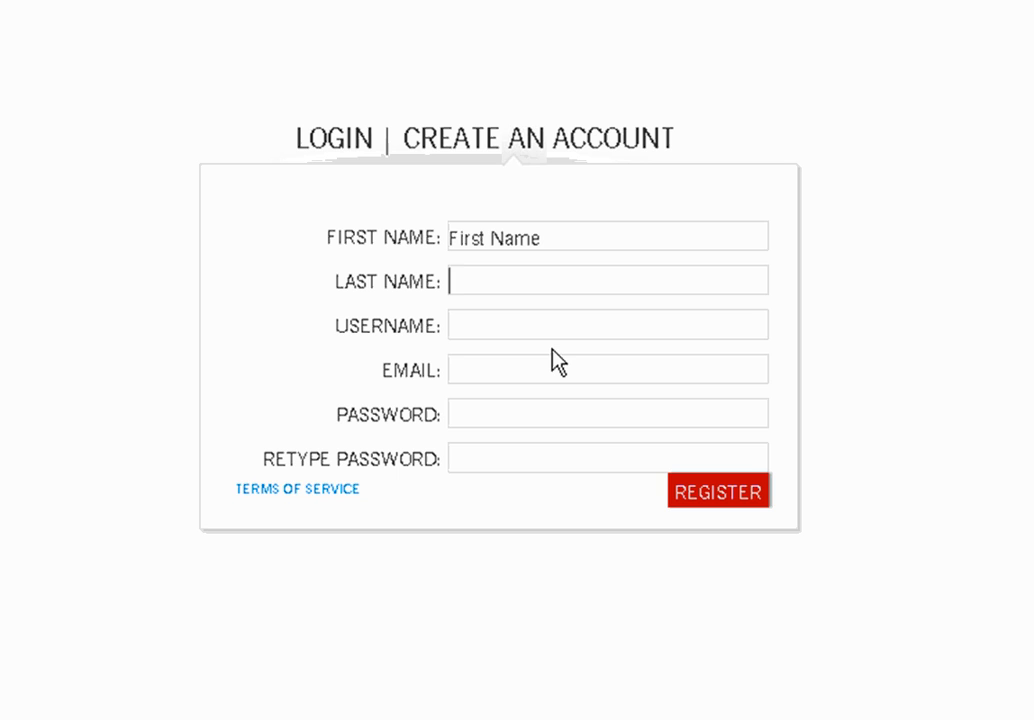
type("Last Name")
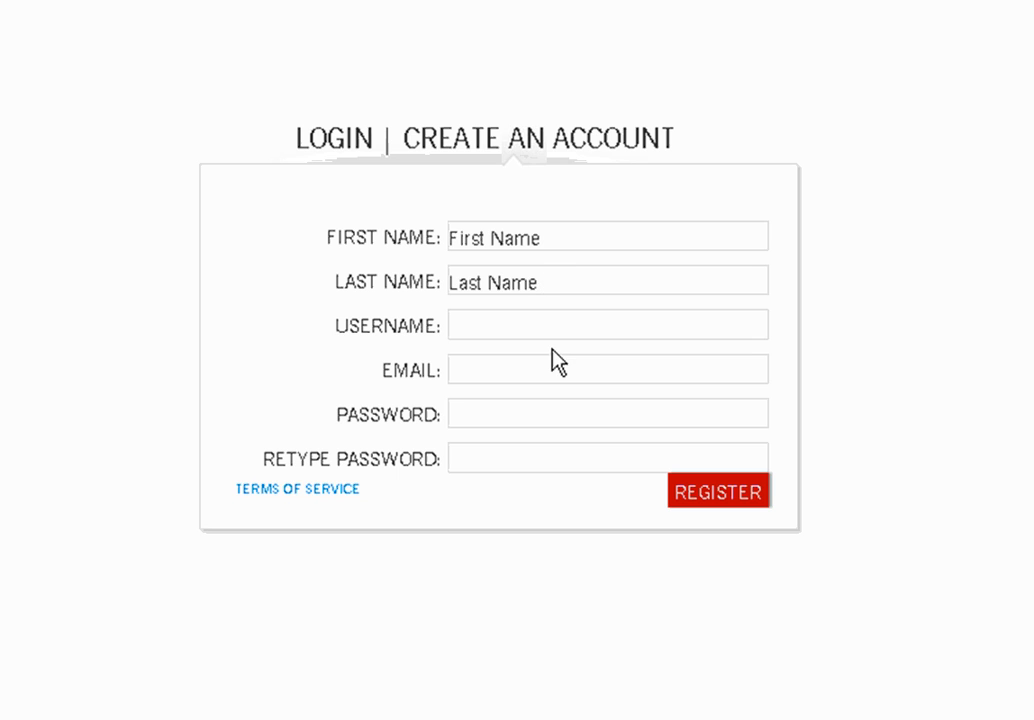
left_click(512, 315)
type("123456")
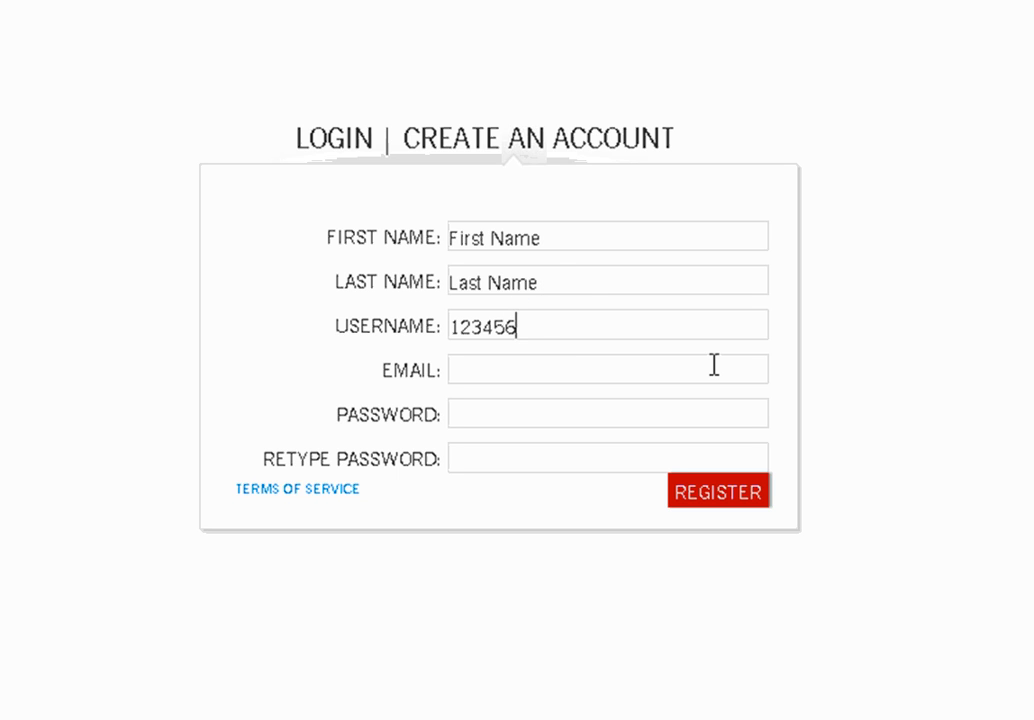
left_click(621, 367)
type("12345")
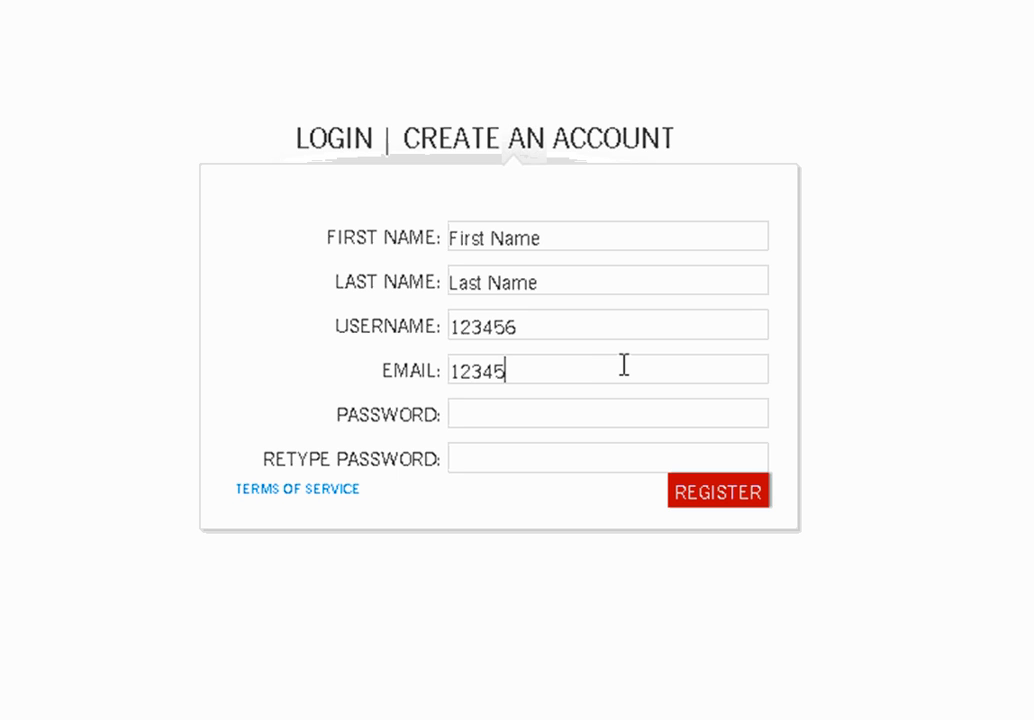
type("6@noemail.com")
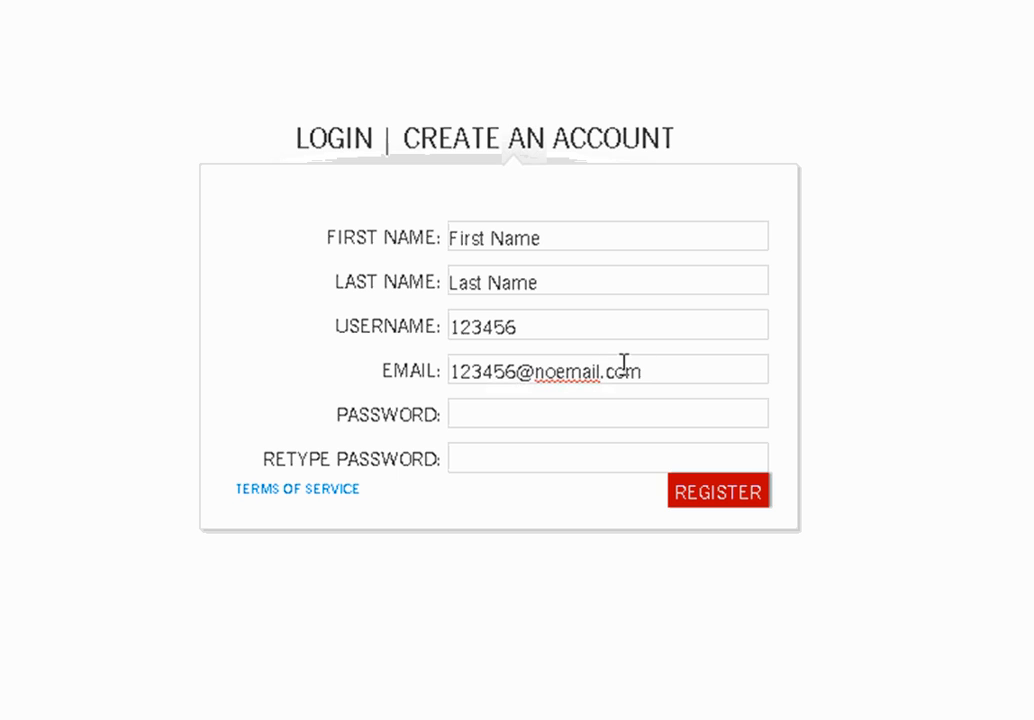
Enter the same sample password in both the password and confirmation fields
left_click(508, 404)
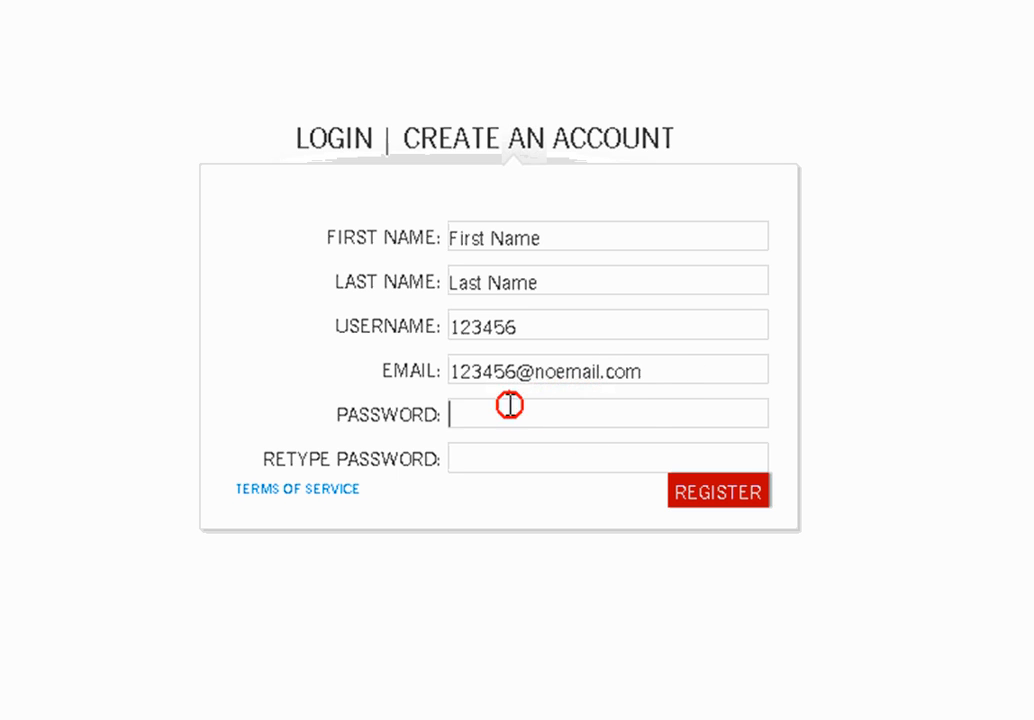
type("1234")
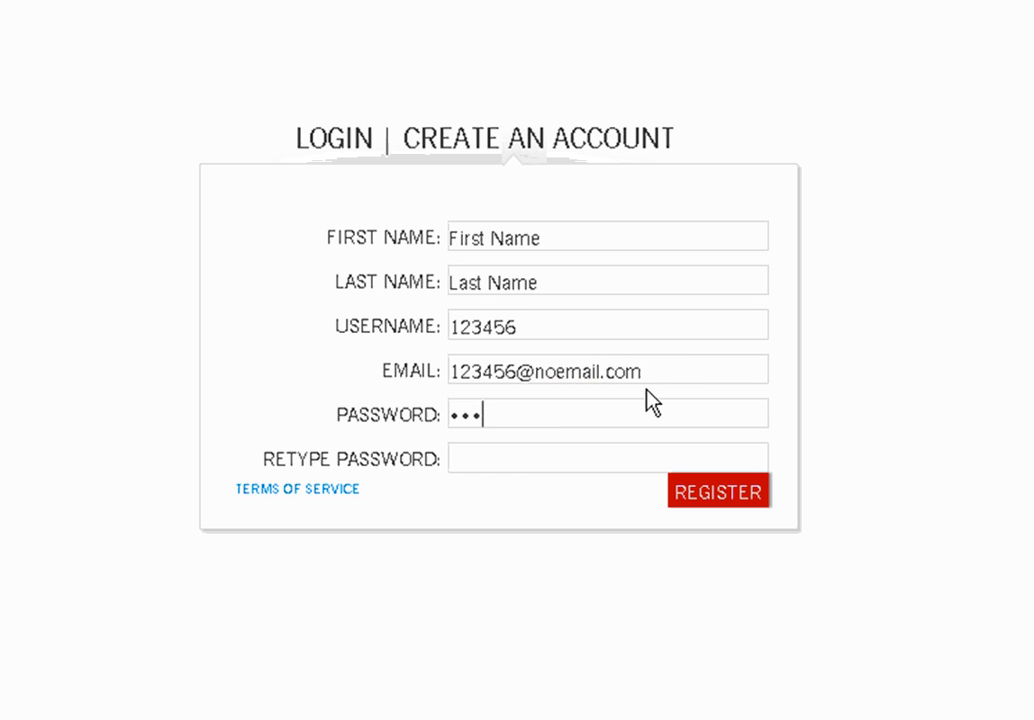
key("BackSpace")
key("BackSpace")
key("BackSpace")
key("BackSpace")
type("123456")
left_click(554, 466)
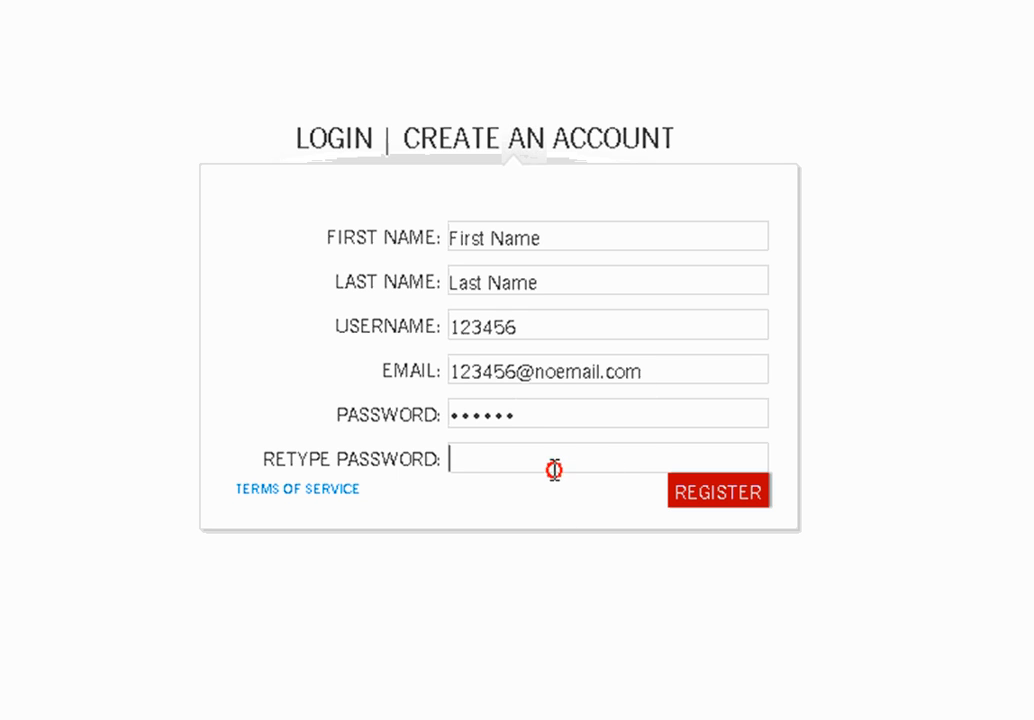
type("123456")
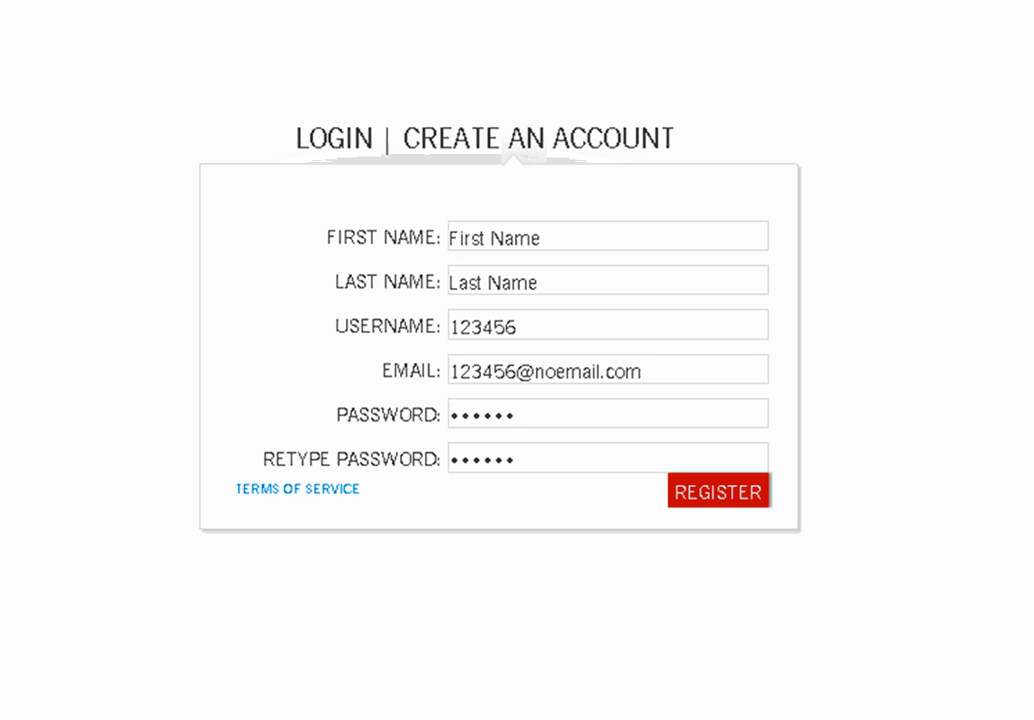
Log in with the account's email and password and check the account menu
key("Return")
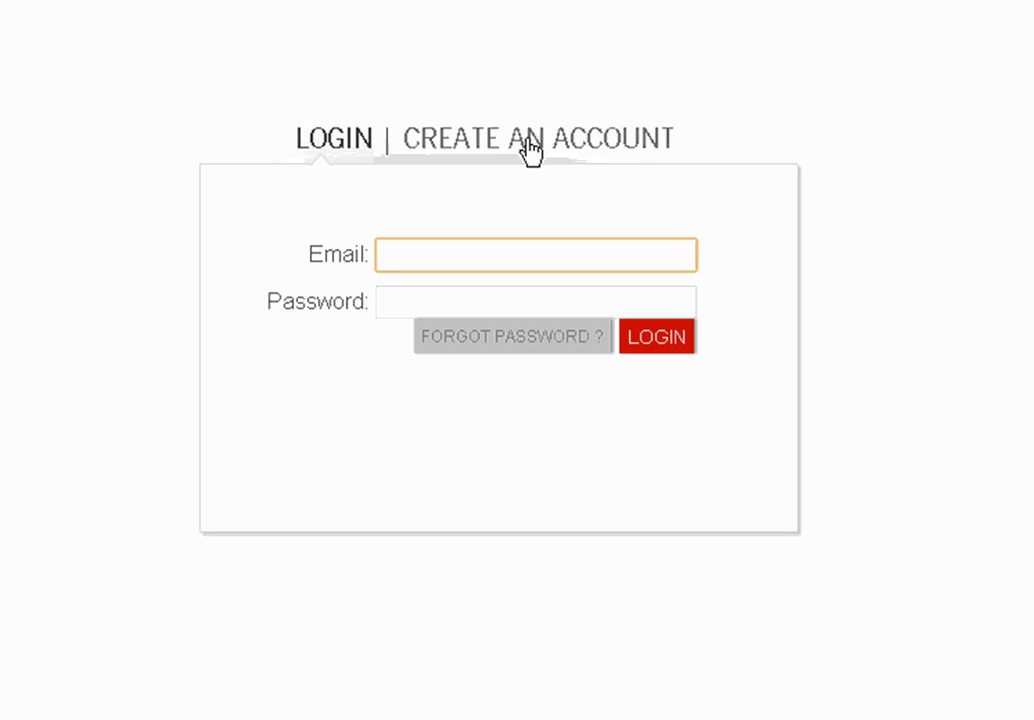
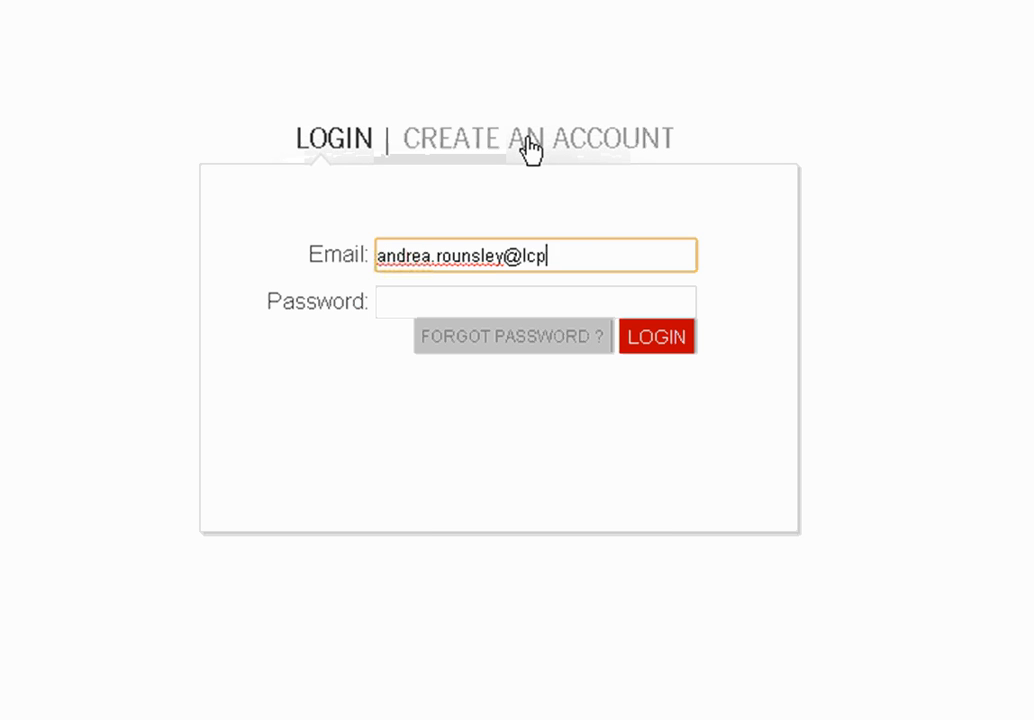
key("Tab")
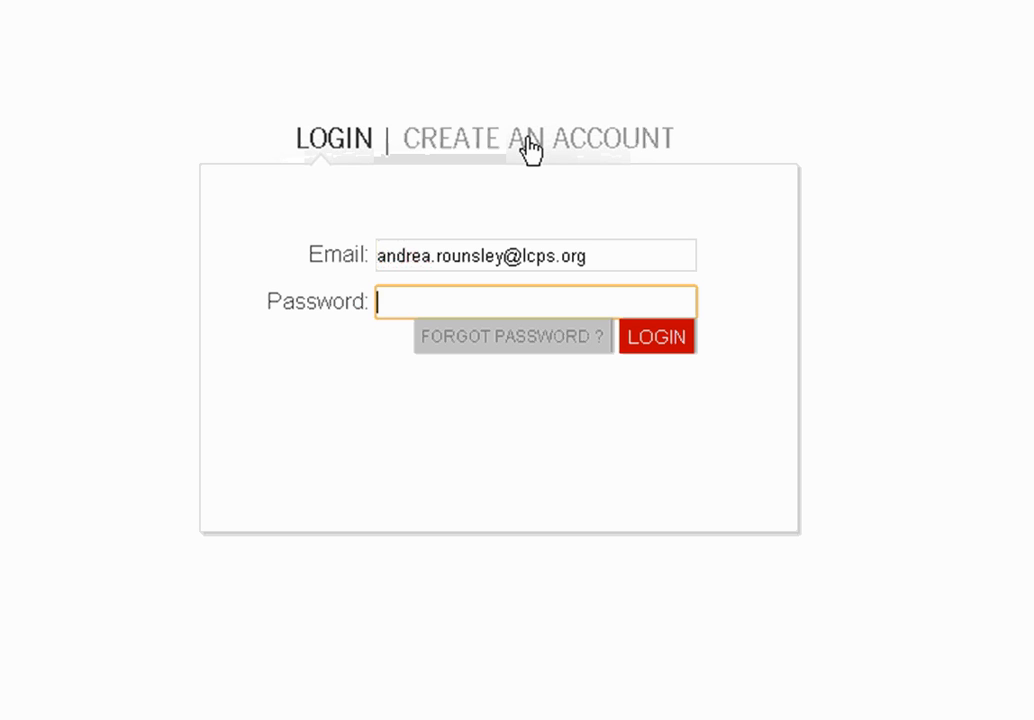
type("********")
left_click(655, 339)
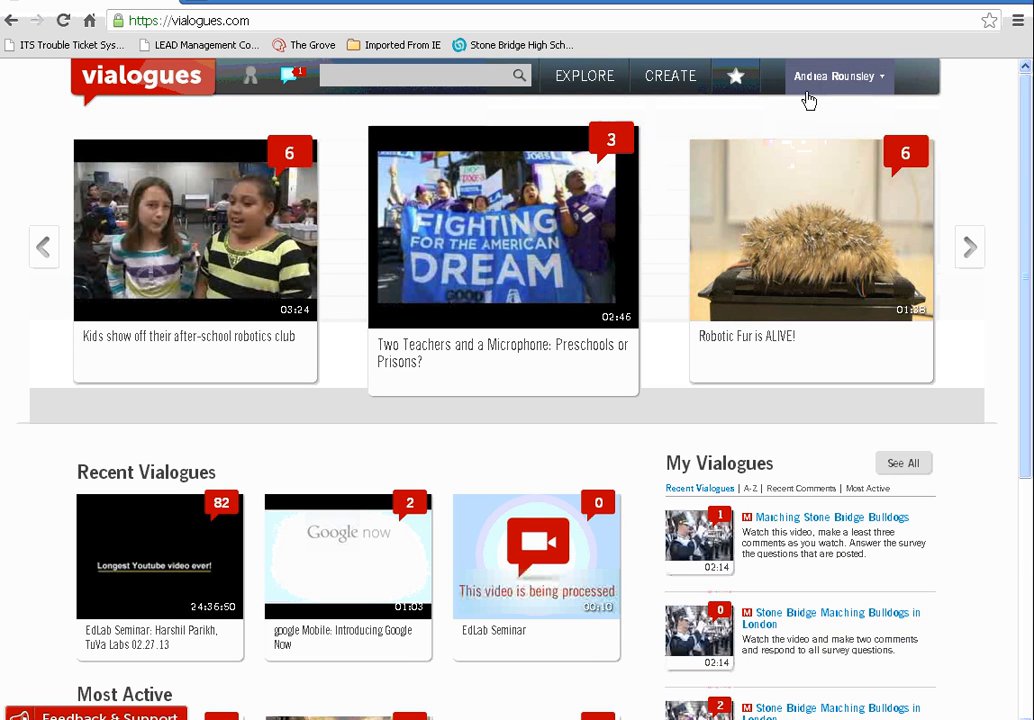
left_click(884, 87)
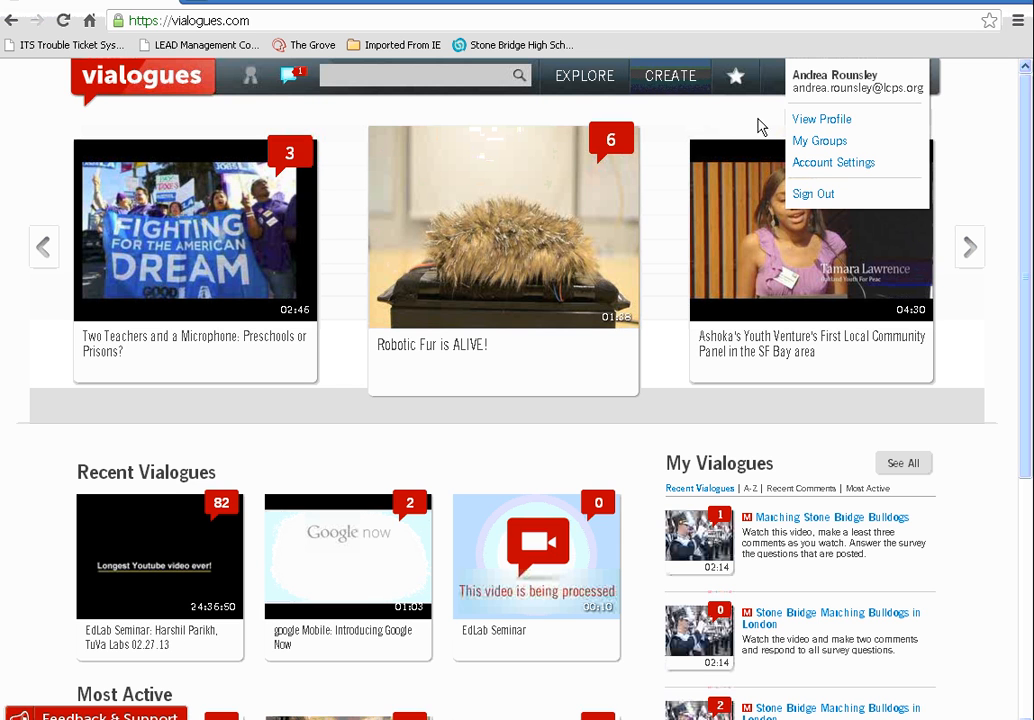
Start a new vialogue, then pause the Stone Bridge football highlights on YouTube and copy its URL
left_click(674, 91)
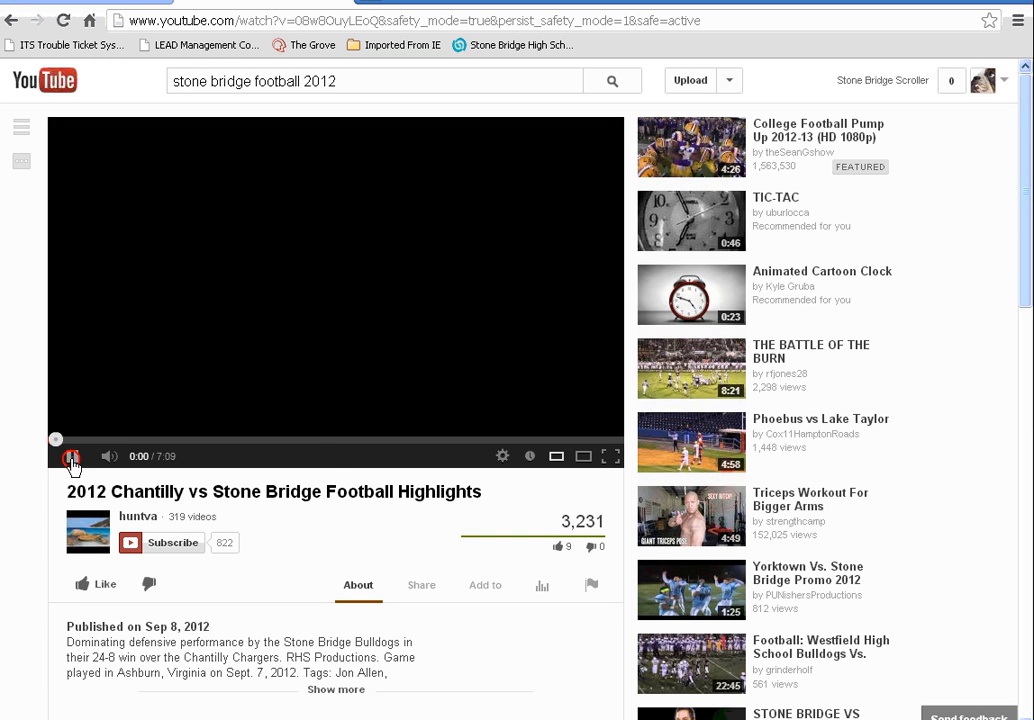
left_click(71, 458)
left_click(340, 22)
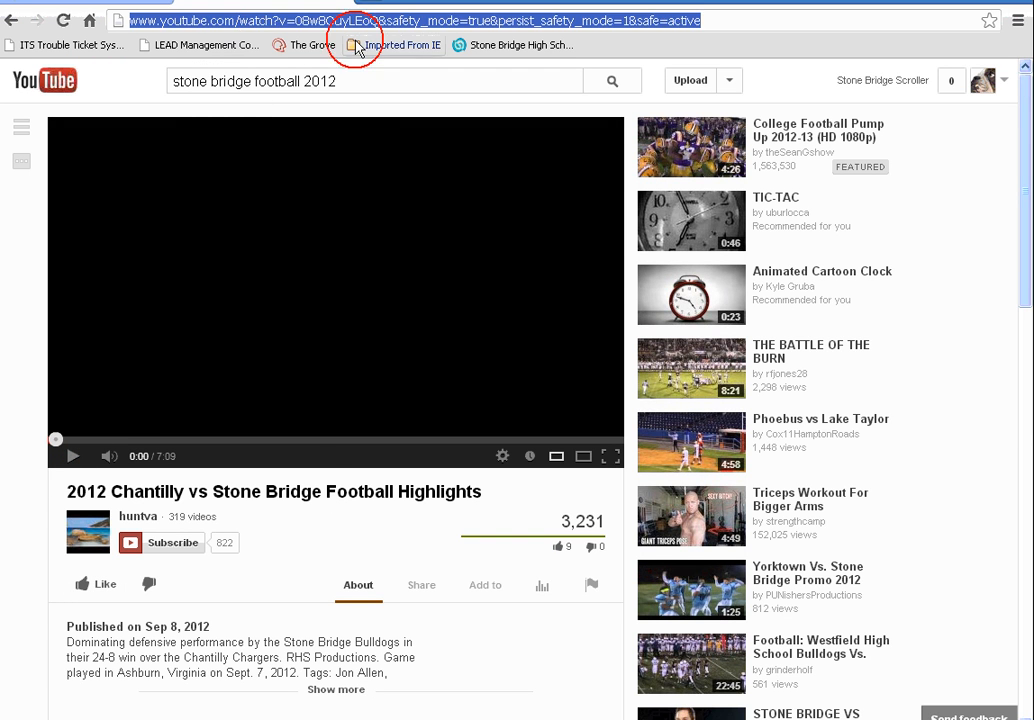
right_click(461, 21)
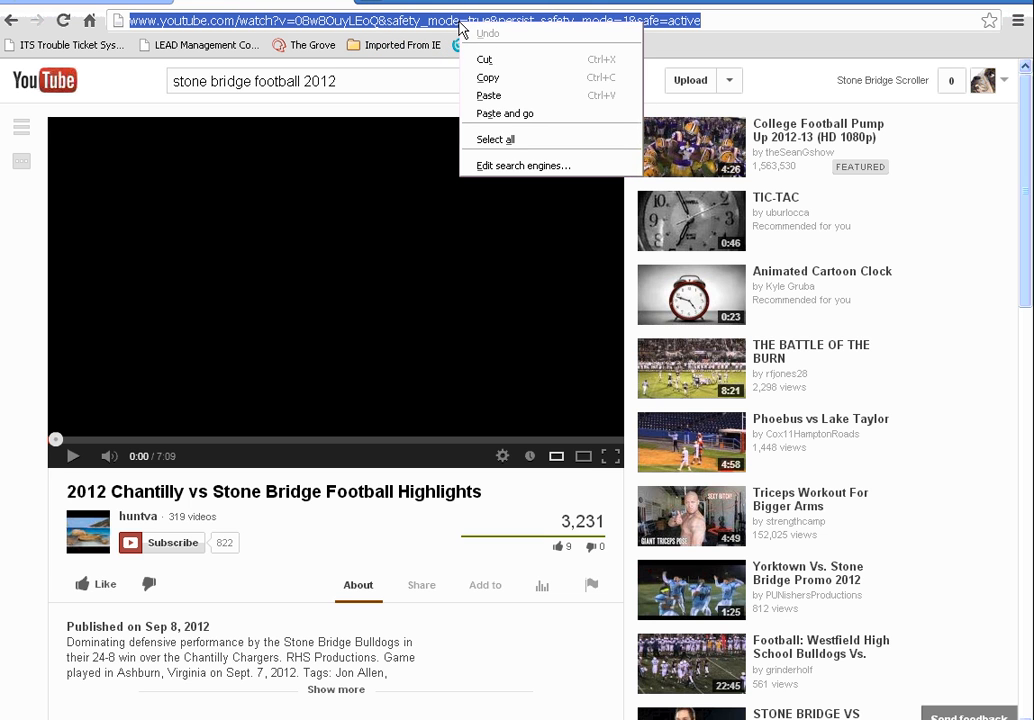
left_click(488, 77)
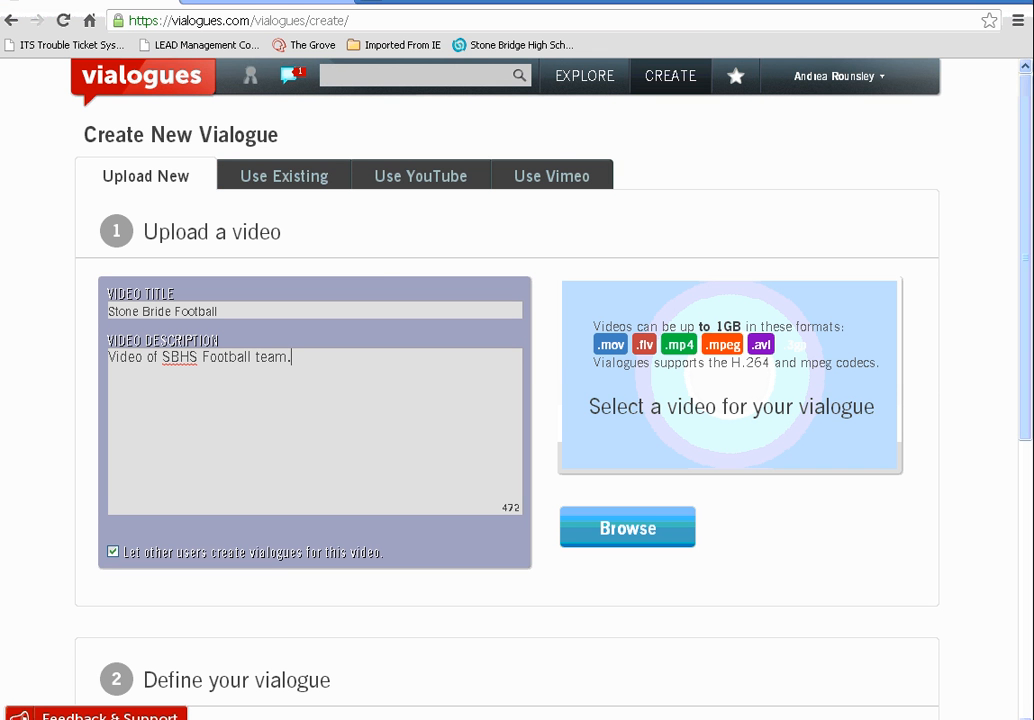
Paste the YouTube URL as the source, loading '2012 Chantilly vs Stone Bridge Football Highlights' (07:10)
left_click(409, 186)
left_click(302, 288)
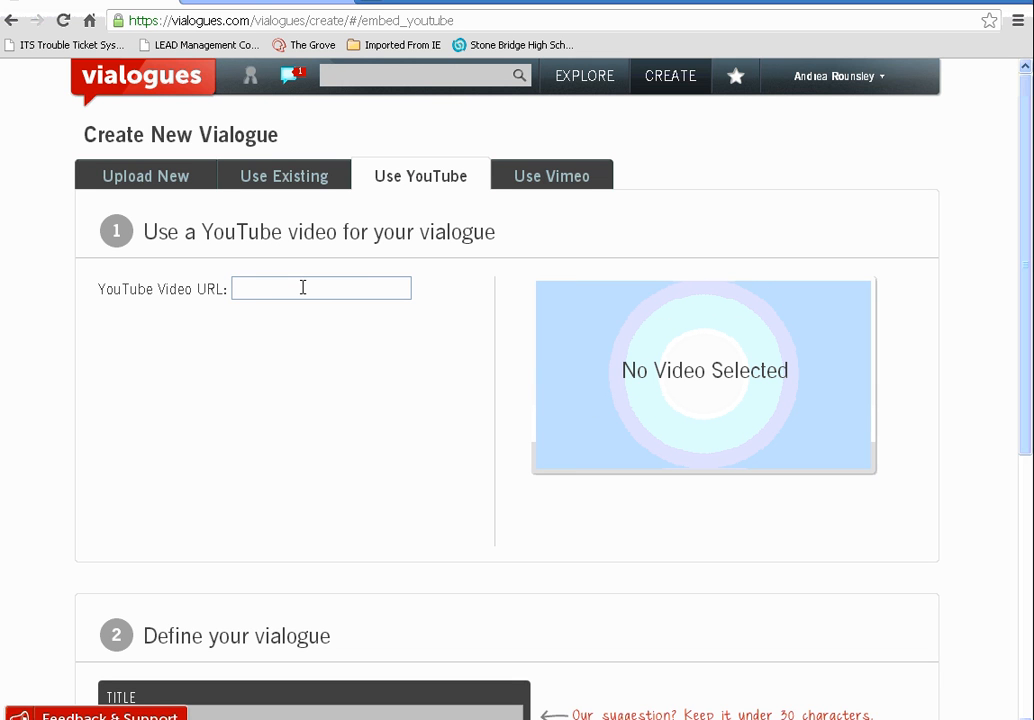
key("ctrl+v")
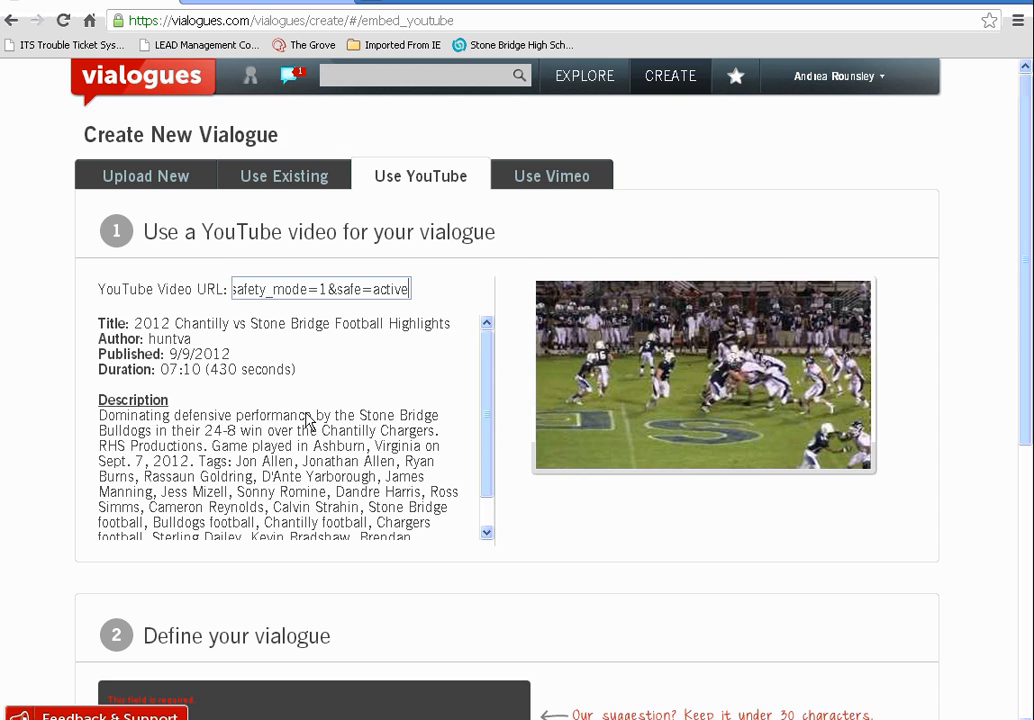
scroll(316, 450, "down", 3)
scroll(316, 440, "up", 4)
scroll(388, 362, "down", 5)
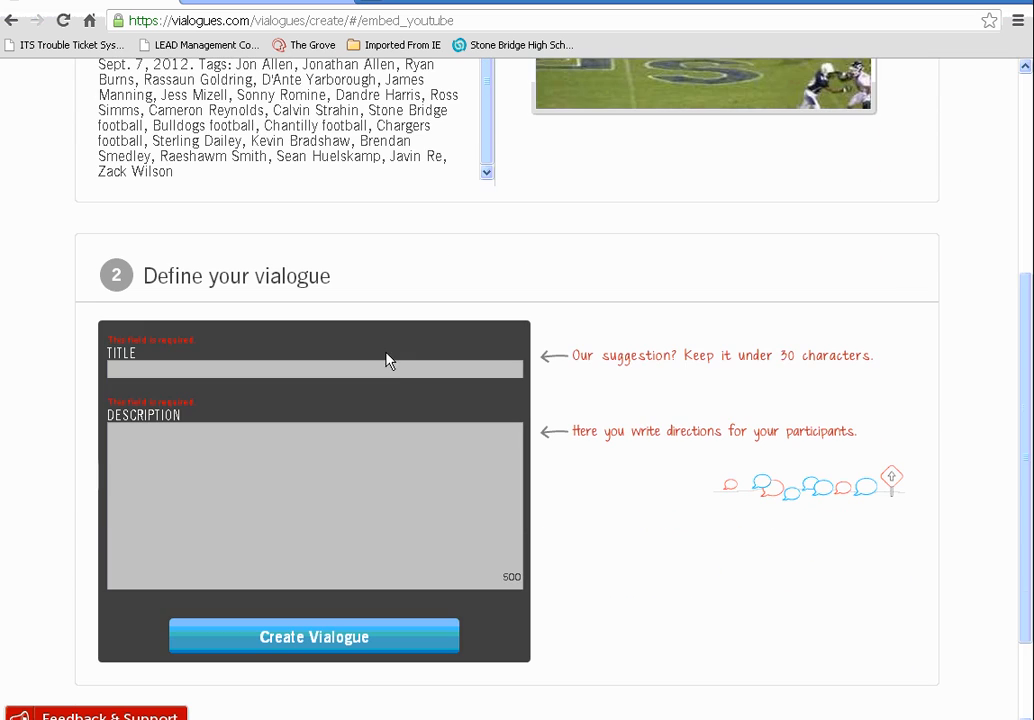
Title it 'Stone Bridge Football', add the watch-and-comment description, and create the vialogue
left_click(308, 366)
type("Stone Bridge Football")
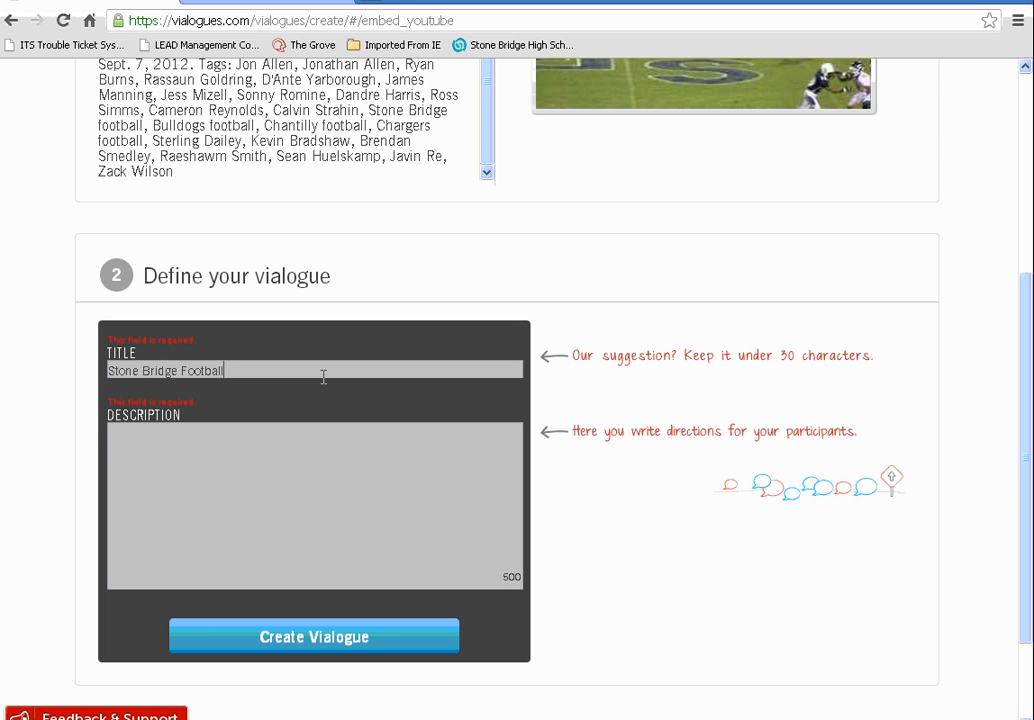
key("Tab")
type("Watch the video and make at least 3 comments.  Respond to any survey questions.")
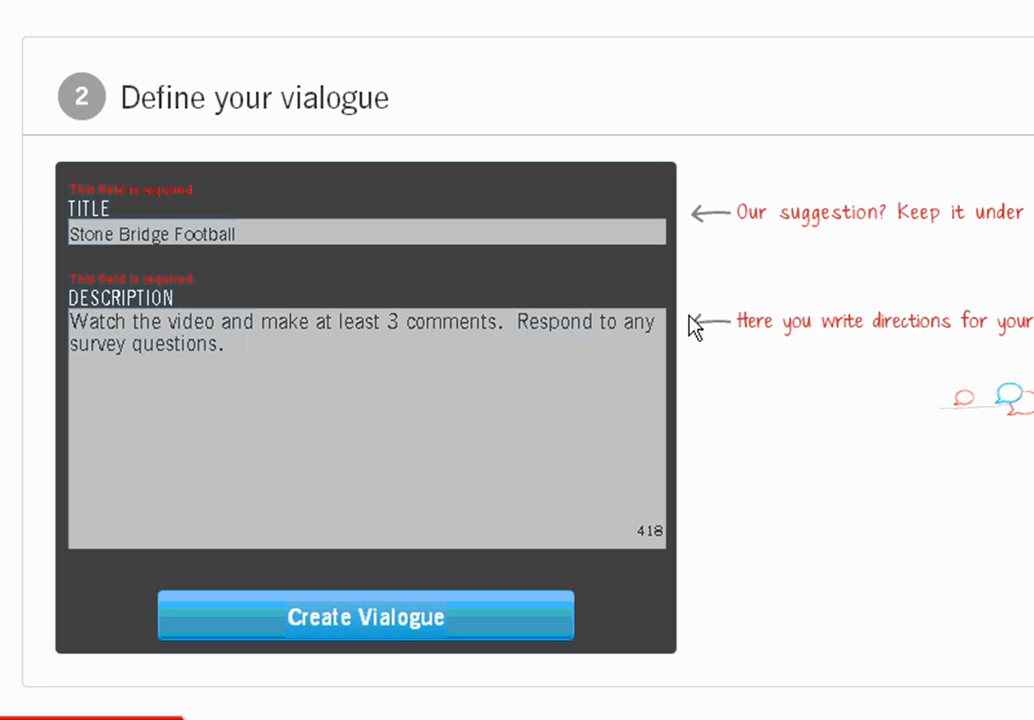
left_click(410, 623)
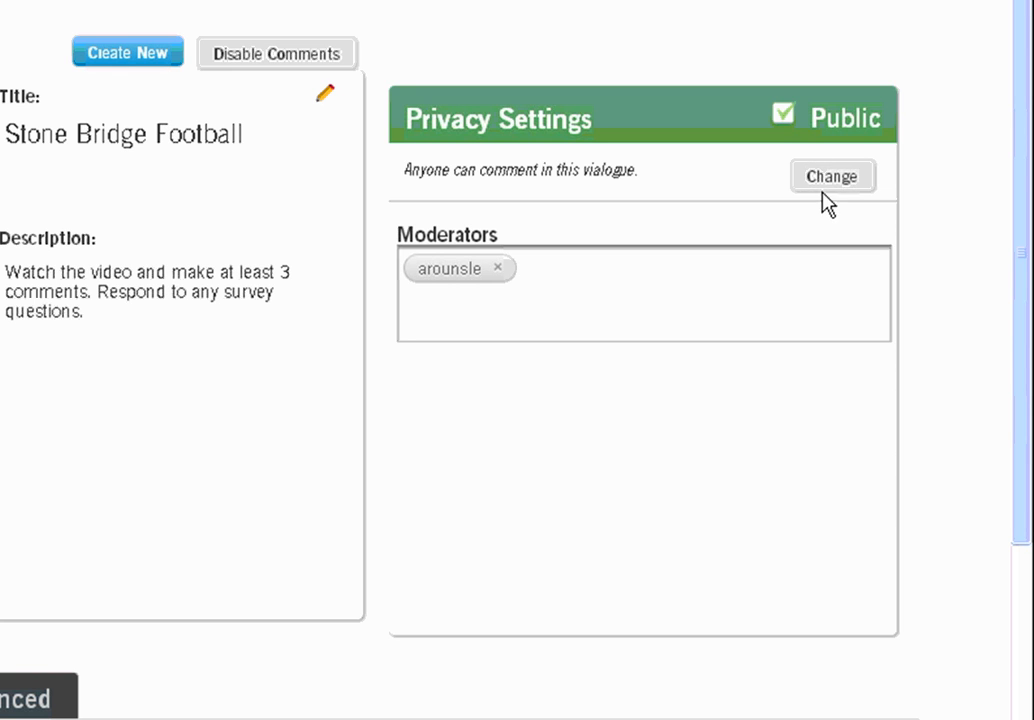
Change the vialogue's privacy setting from Public to Selective
left_click(837, 184)
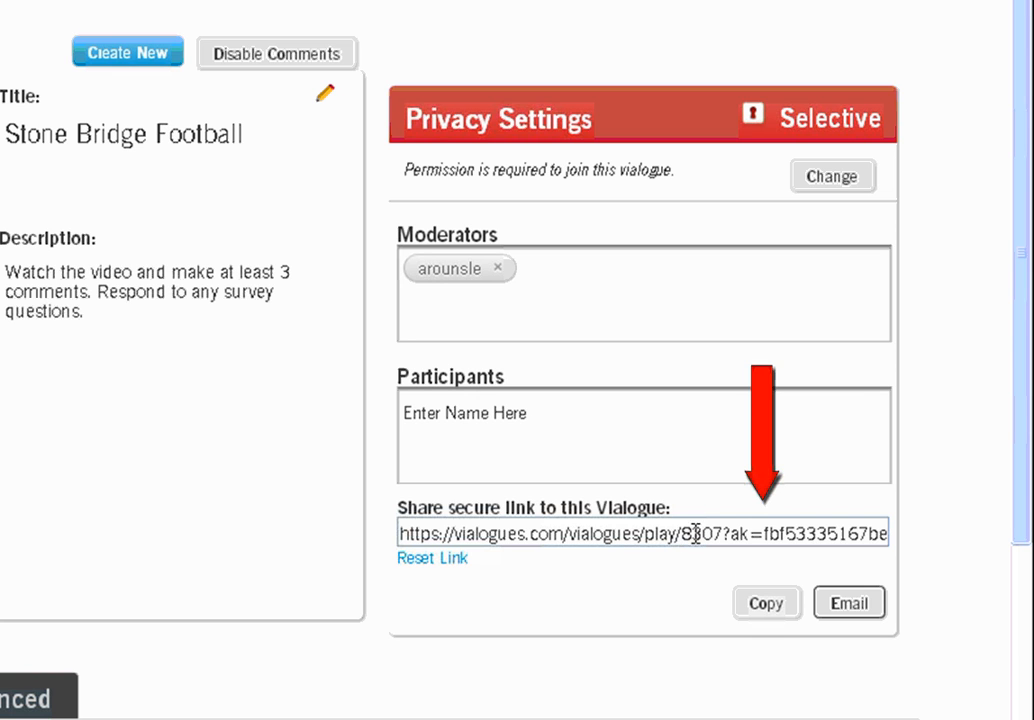
left_click(526, 411)
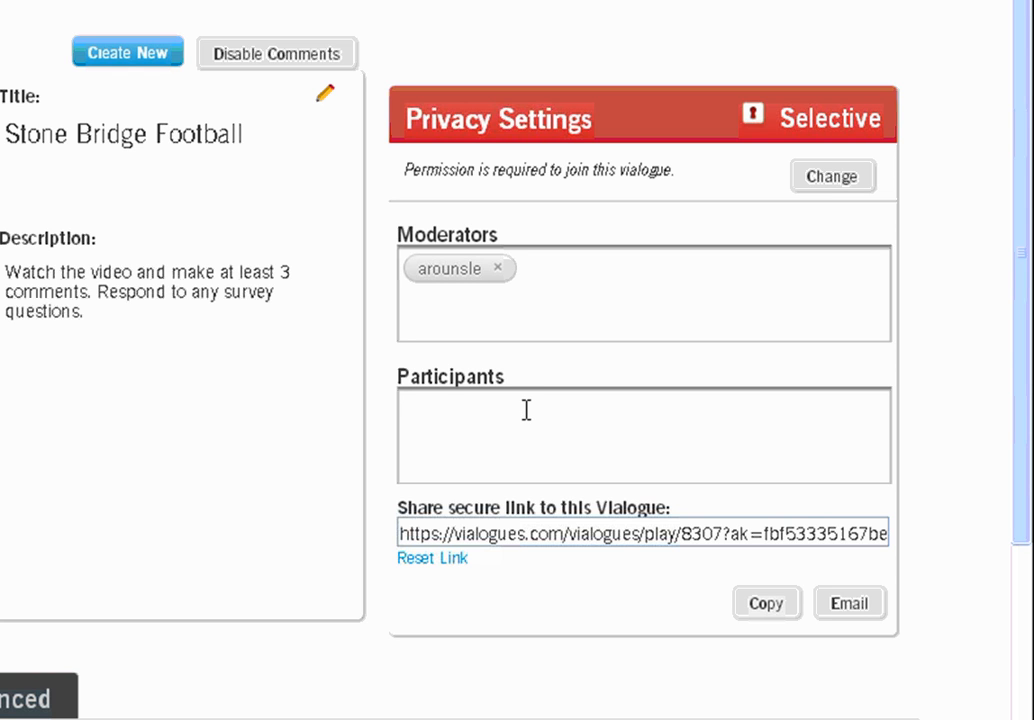
Replace the first search with 'Stone bridge high' and add the matching student account as participant
type("Michael")
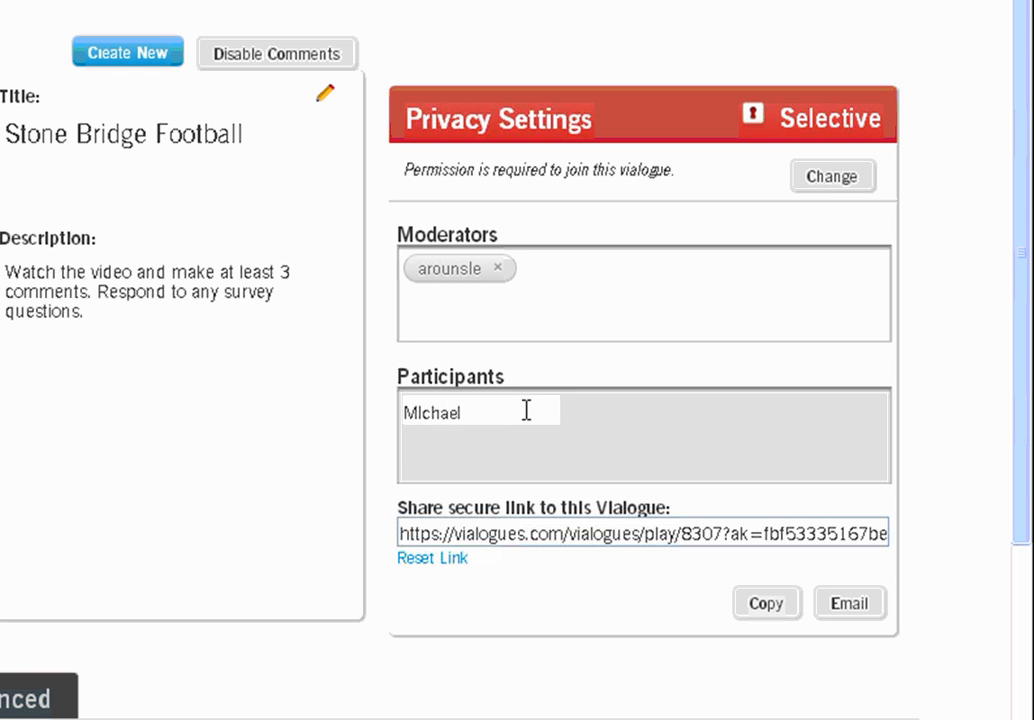
scroll(612, 584, "down", 13)
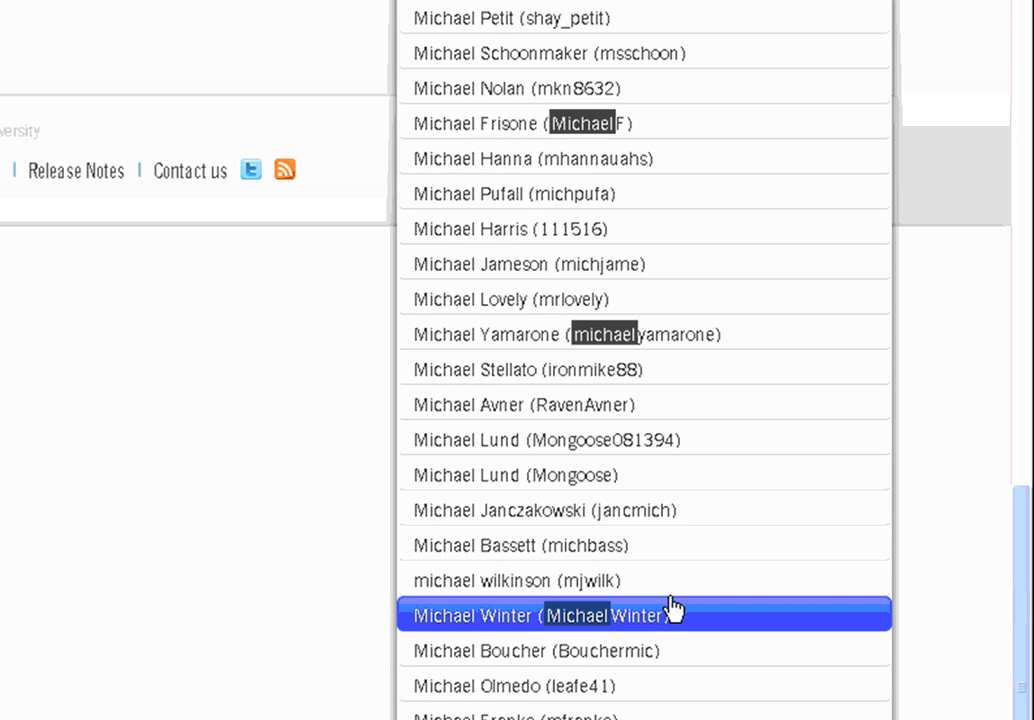
scroll(673, 612, "up", 12)
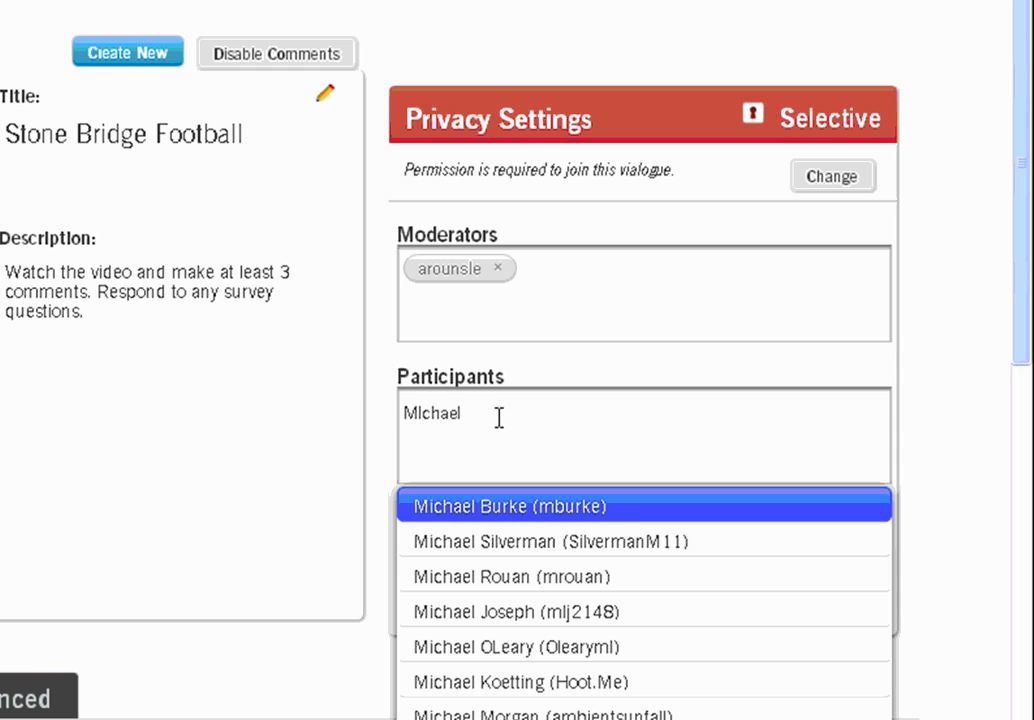
left_click_drag(505, 418, 368, 408)
type("St")
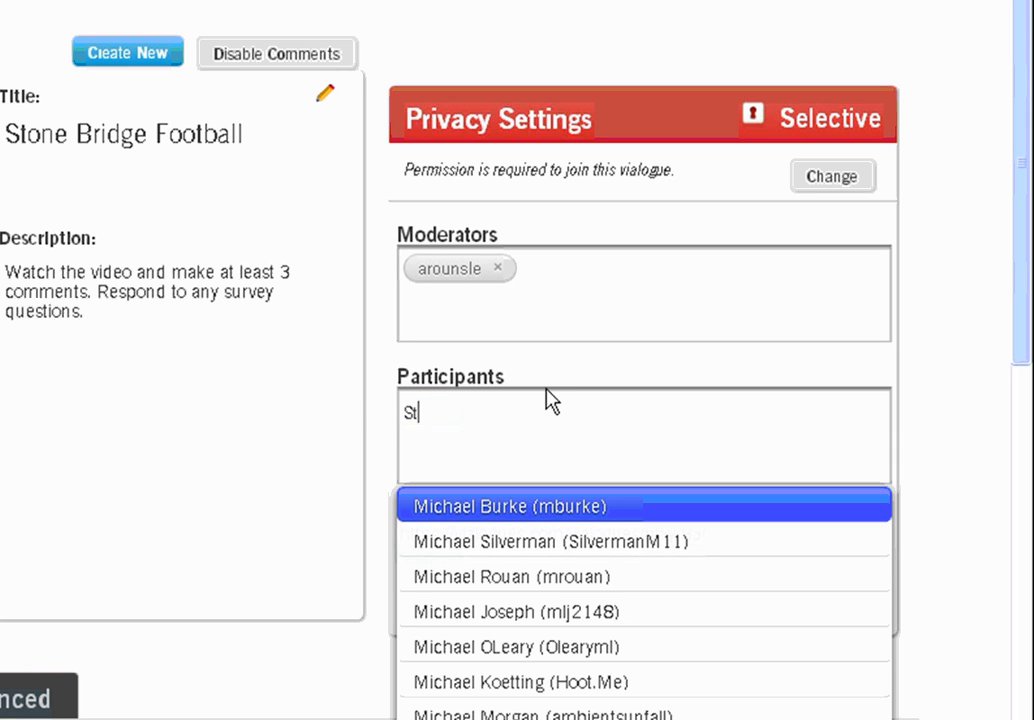
type("one bridge high")
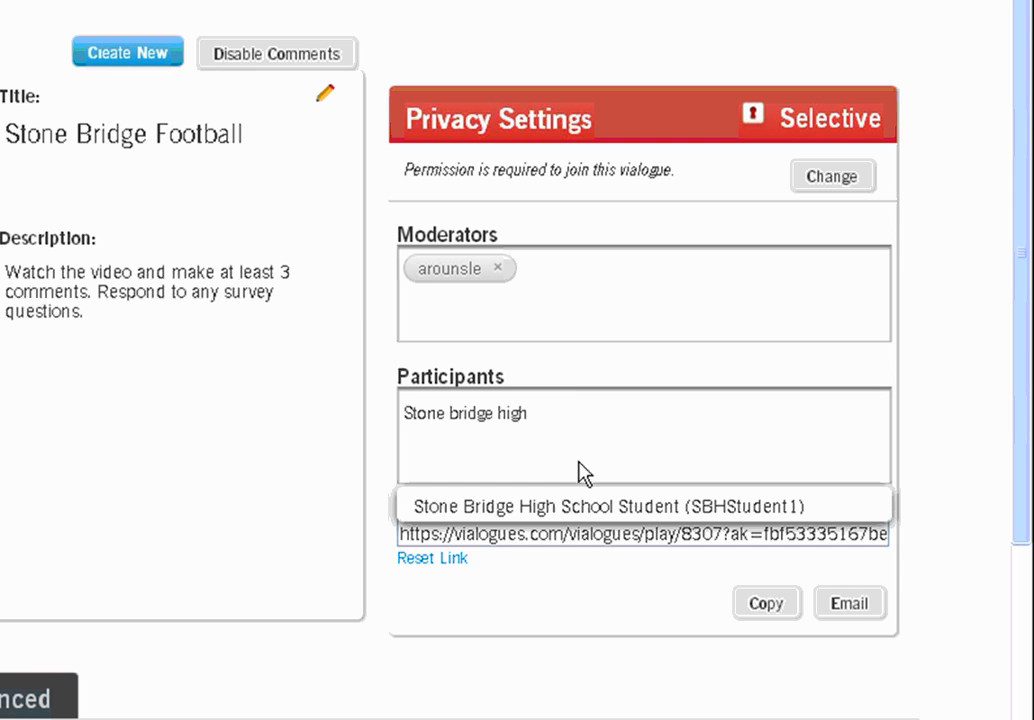
left_click(588, 508)
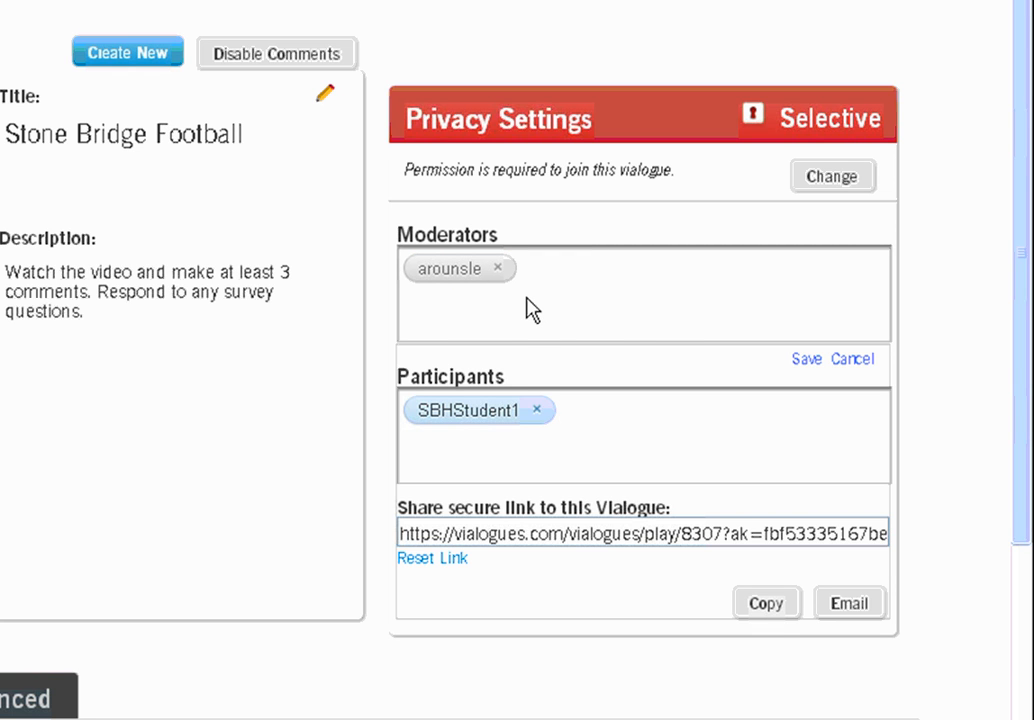
Save the Participants list and open the Stone Bridge Football play page
left_click(806, 360)
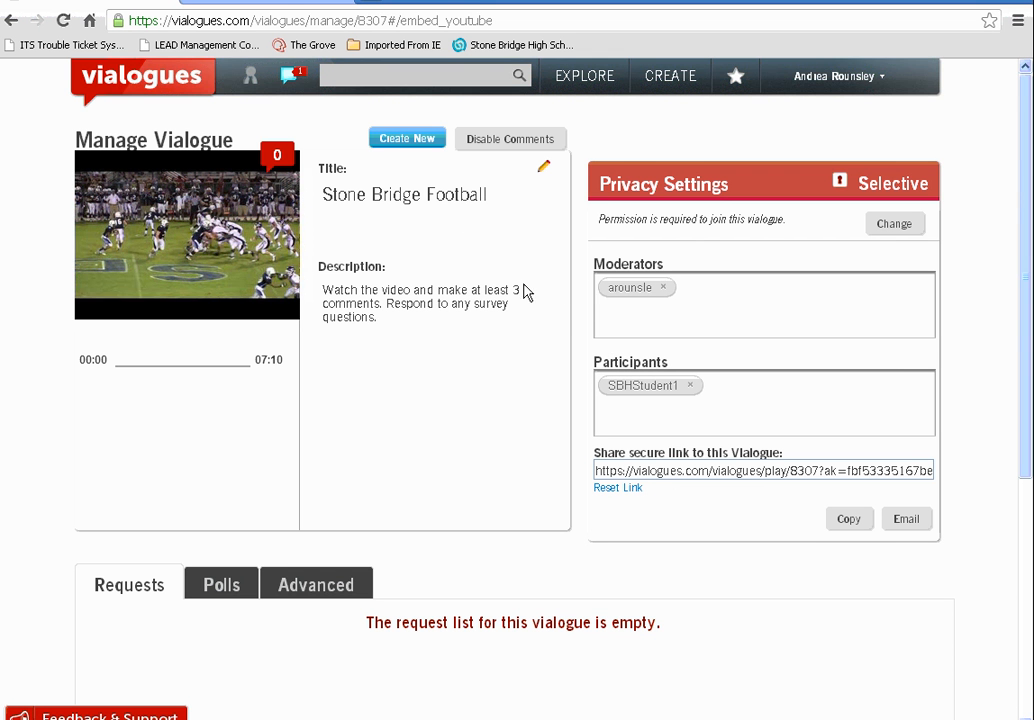
left_click(205, 242)
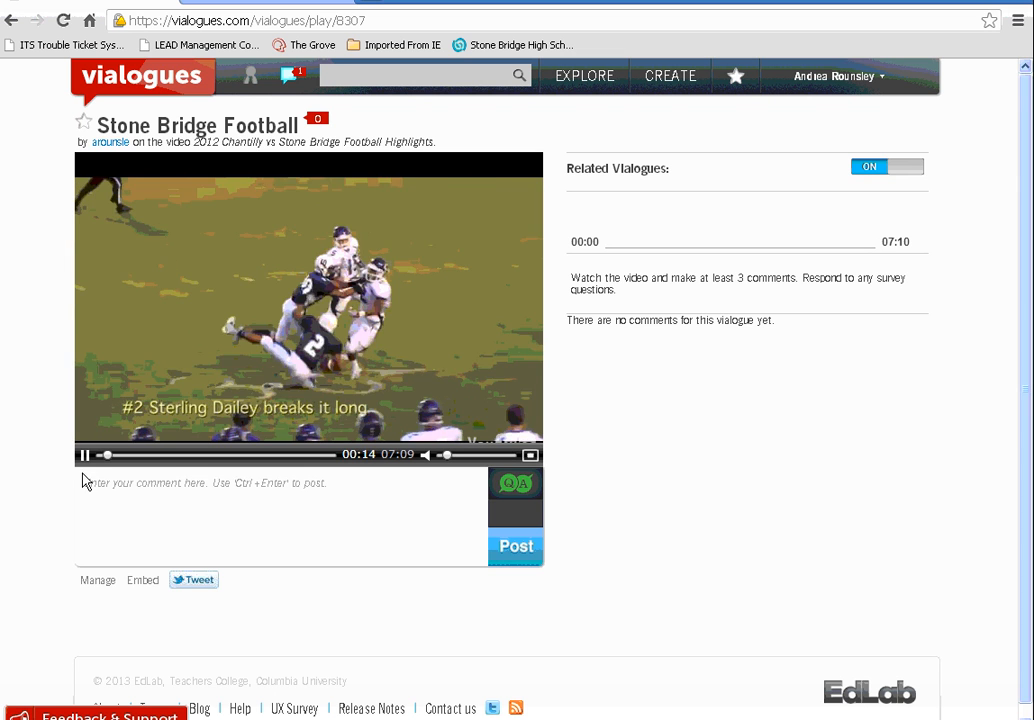
Pause at 00:14, post the comment 'Great play!', and resume playback
left_click(86, 455)
left_click(162, 508)
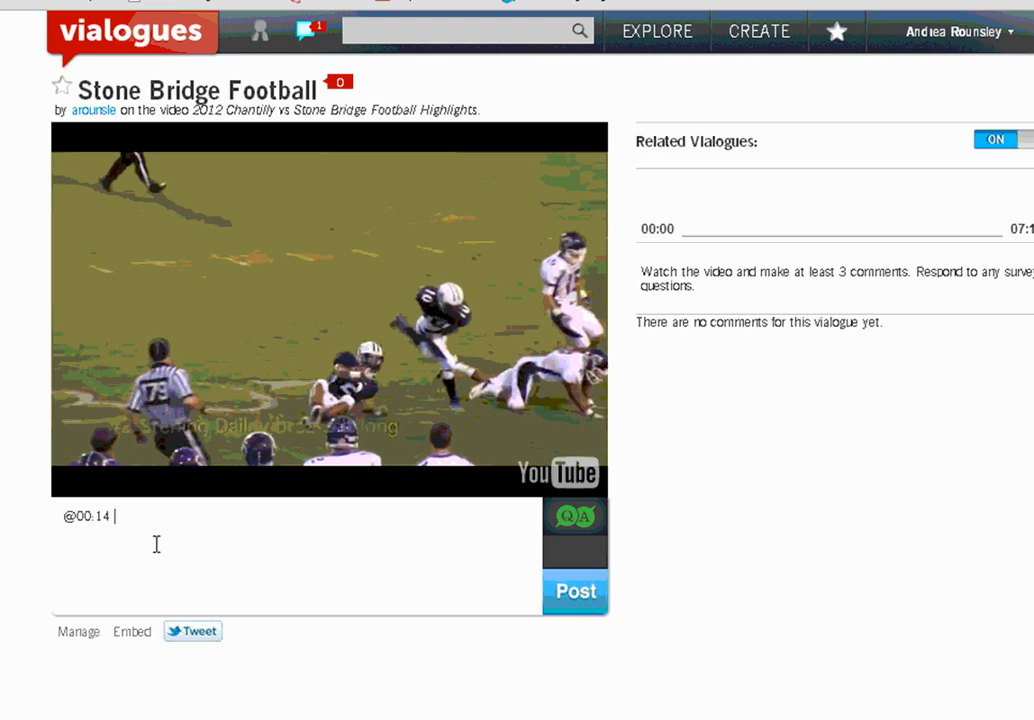
type("Gtea")
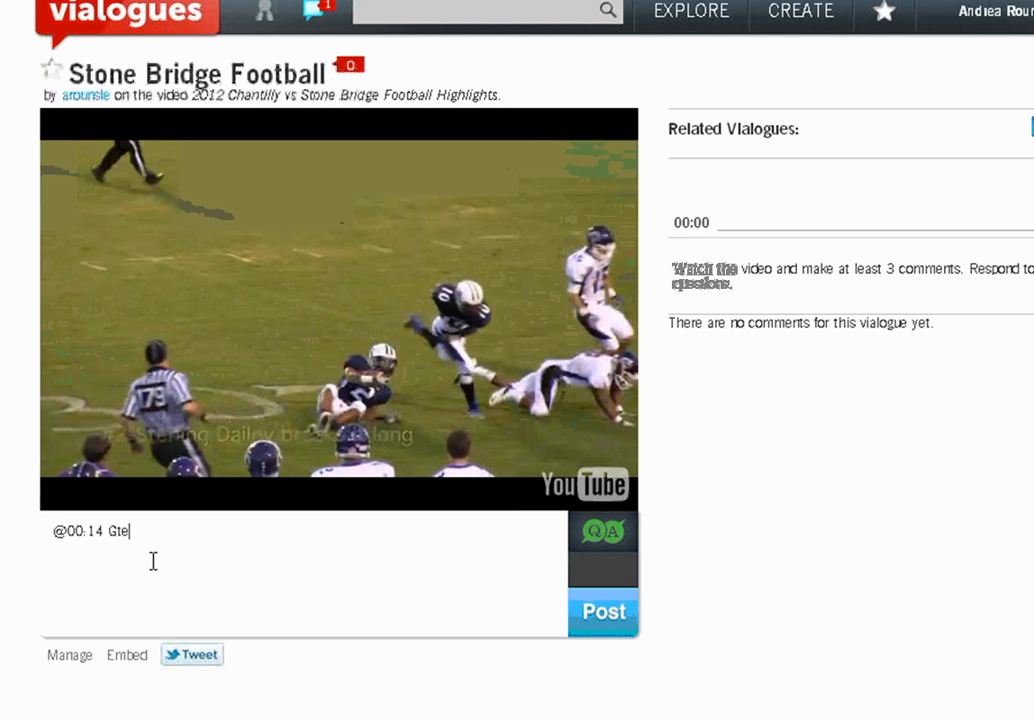
key("BackSpace")
key("BackSpace")
key("BackSpace")
type("reat play!")
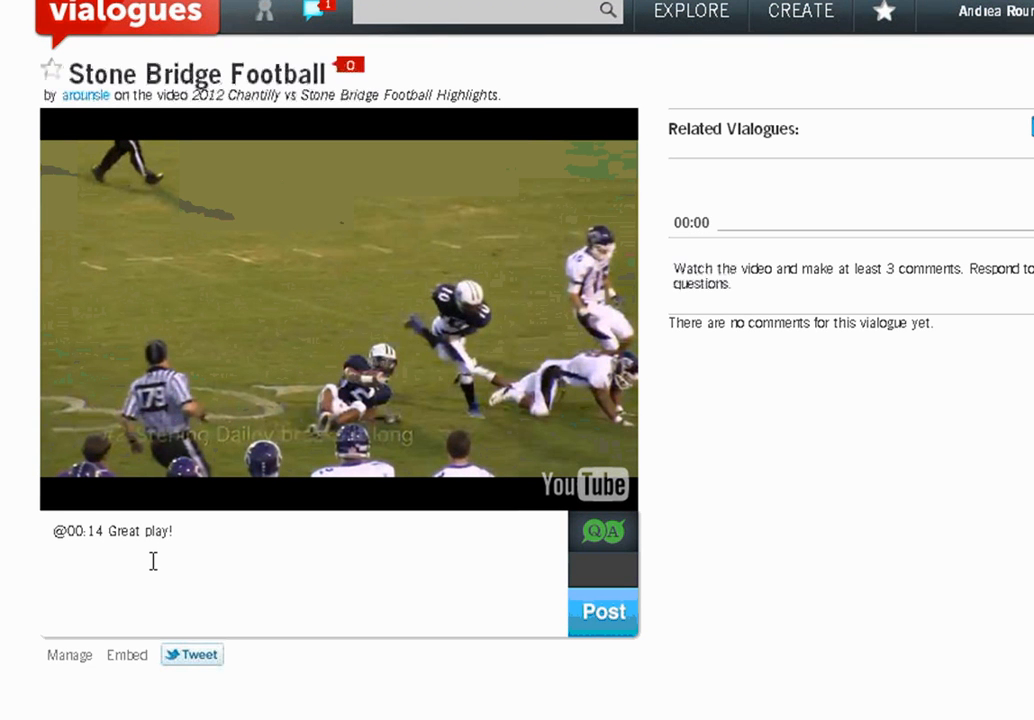
left_click(592, 610)
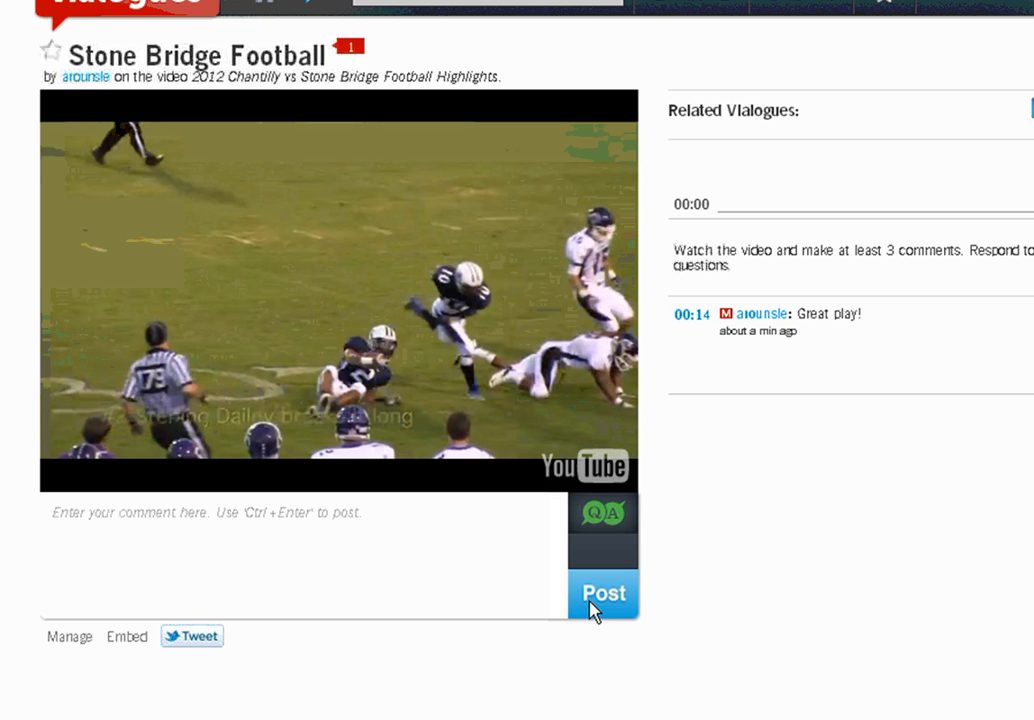
left_click(58, 482)
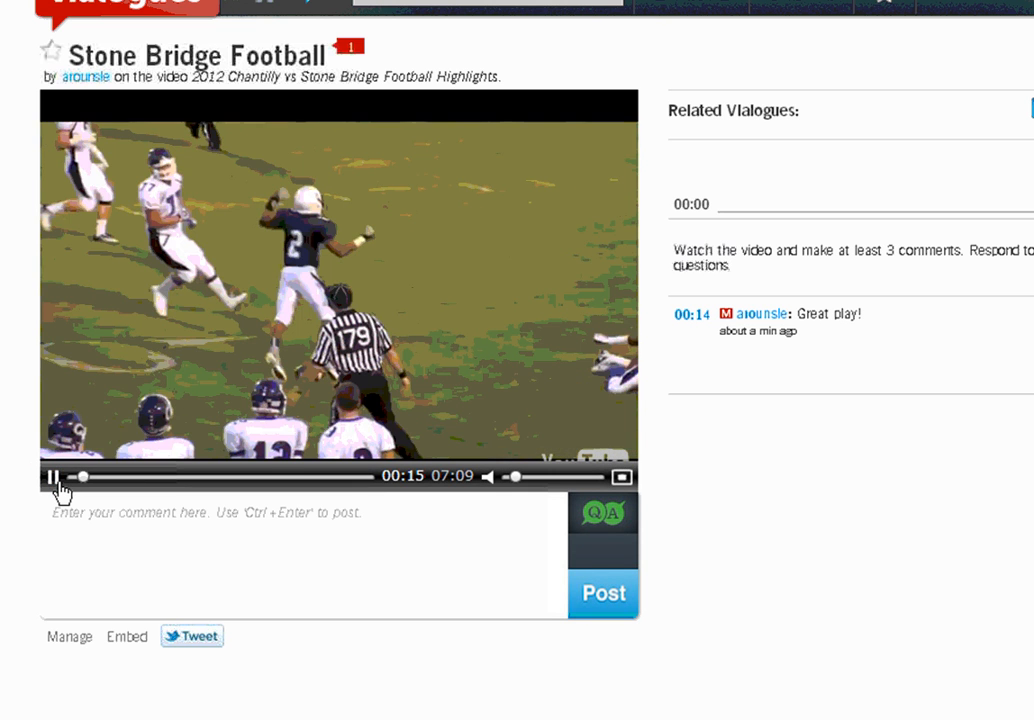
Pause the video at 00:24 and turn the new comment into a multiple-choice poll question
left_click(182, 514)
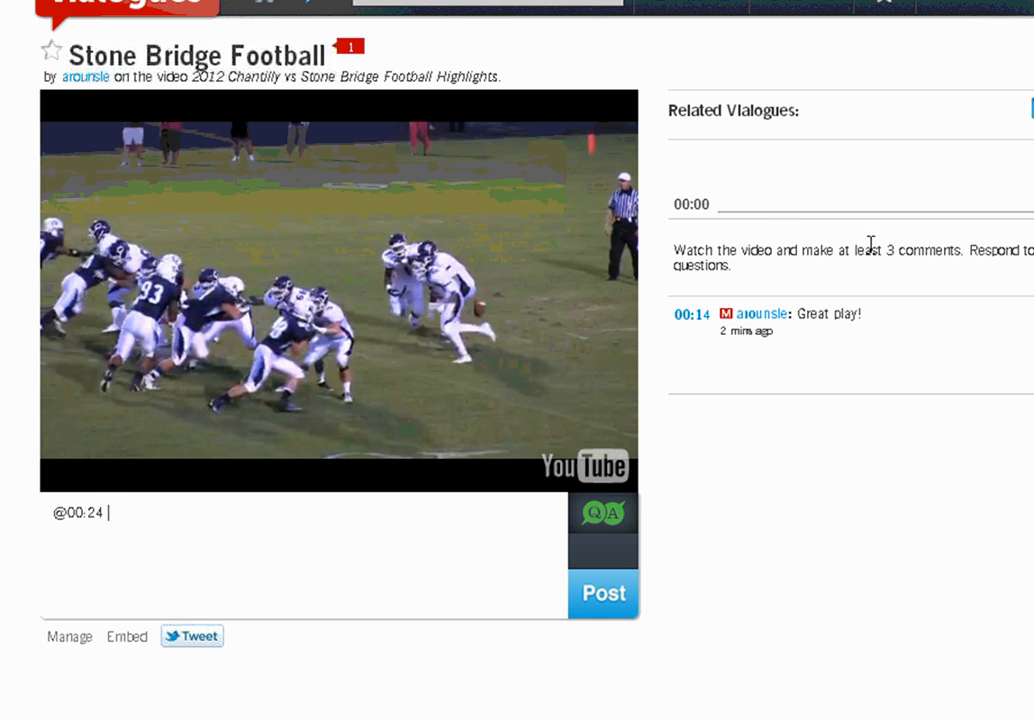
left_click(606, 513)
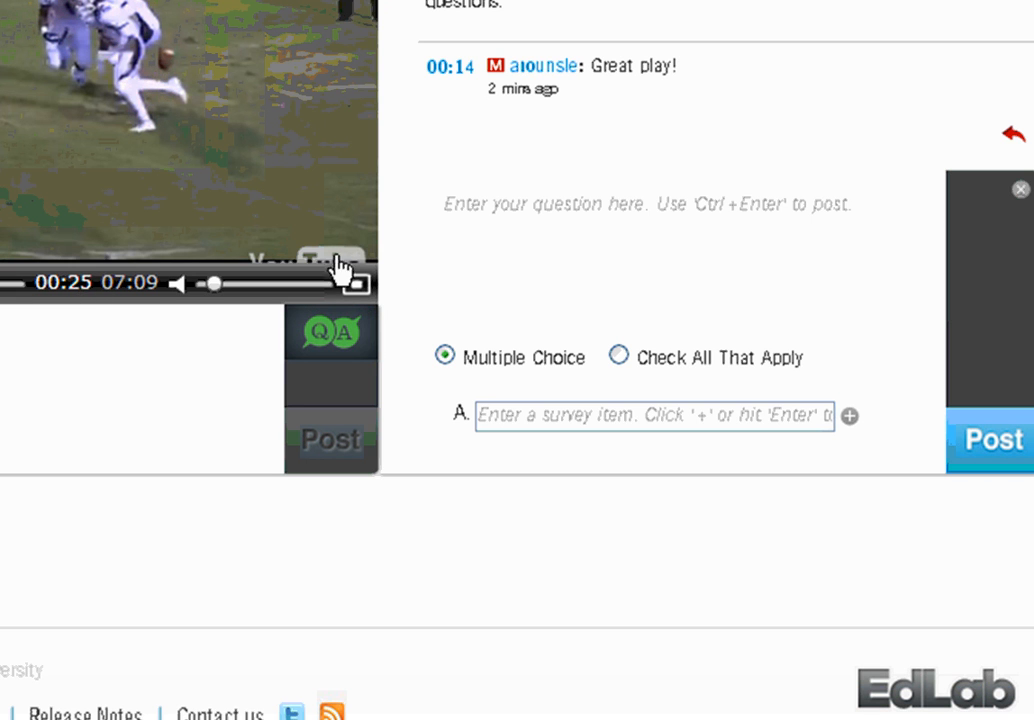
Paste the game-pace question, enter answers like 'It seems too fast for SBHS players', and post it
left_click(488, 247)
type("@00:24 What do you notice about the pace of this game?")
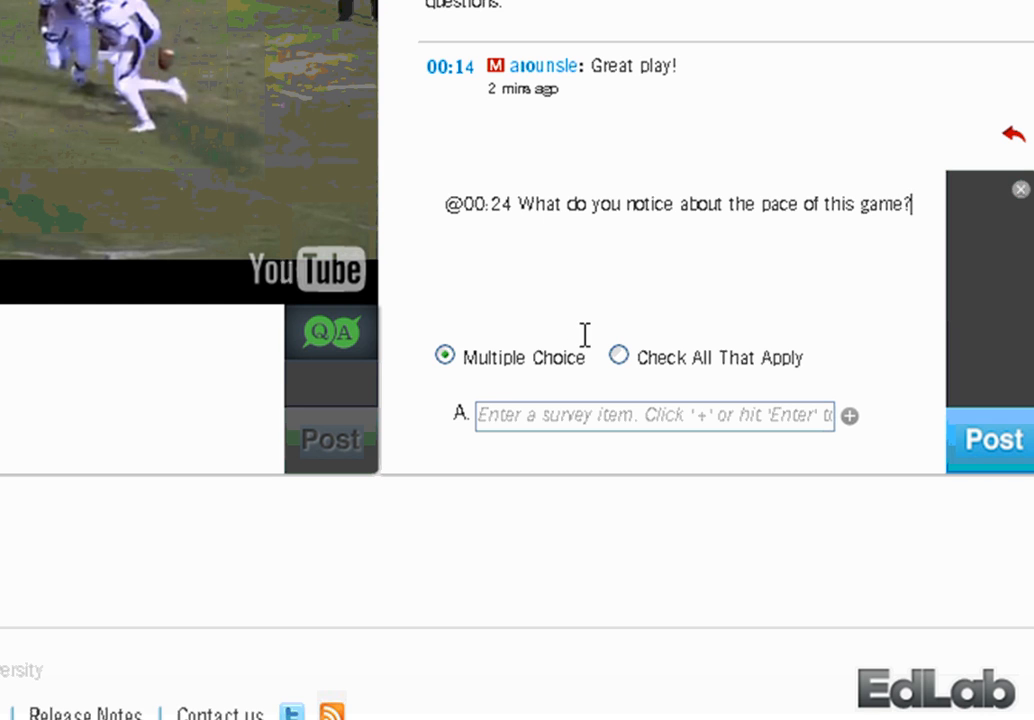
left_click(635, 414)
type("It se")
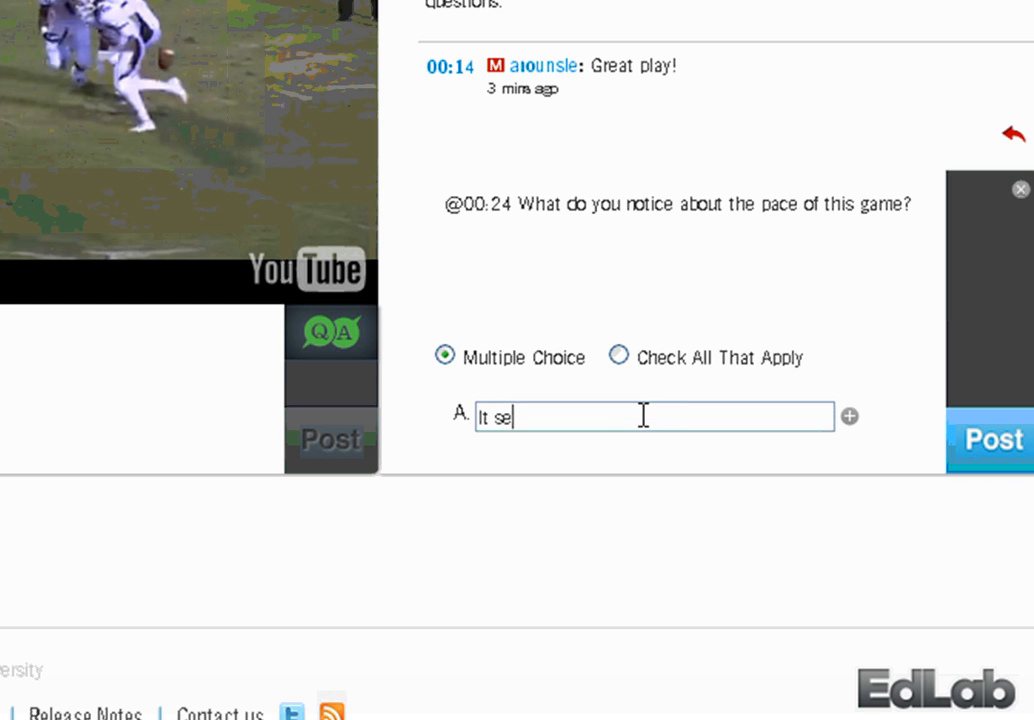
type("ems too fa")
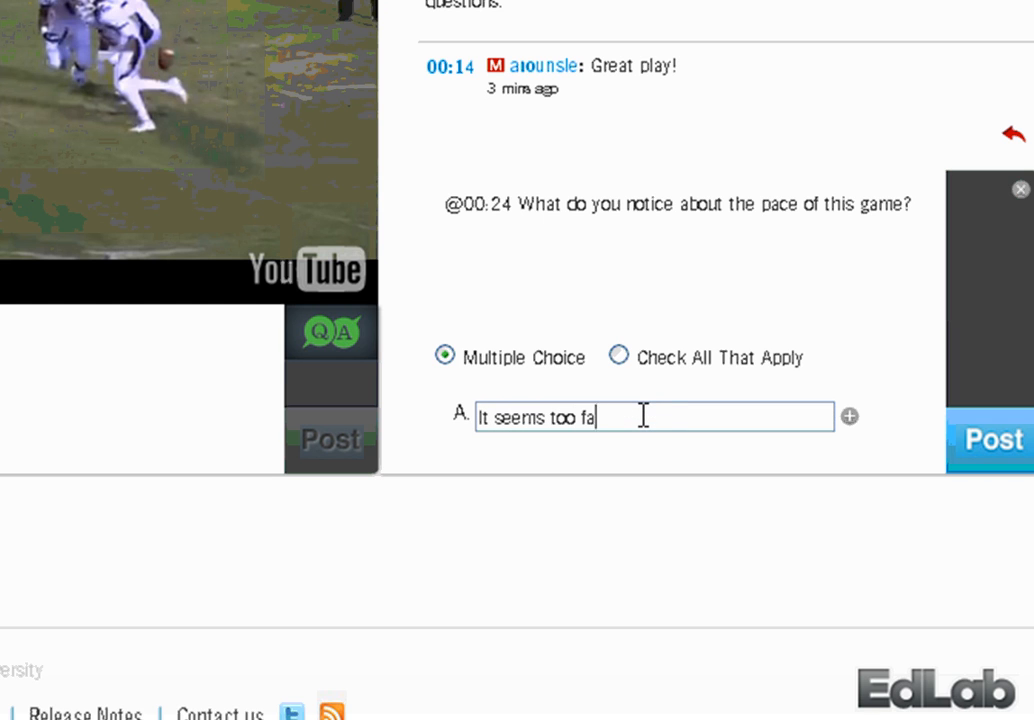
type("st for SBHS players")
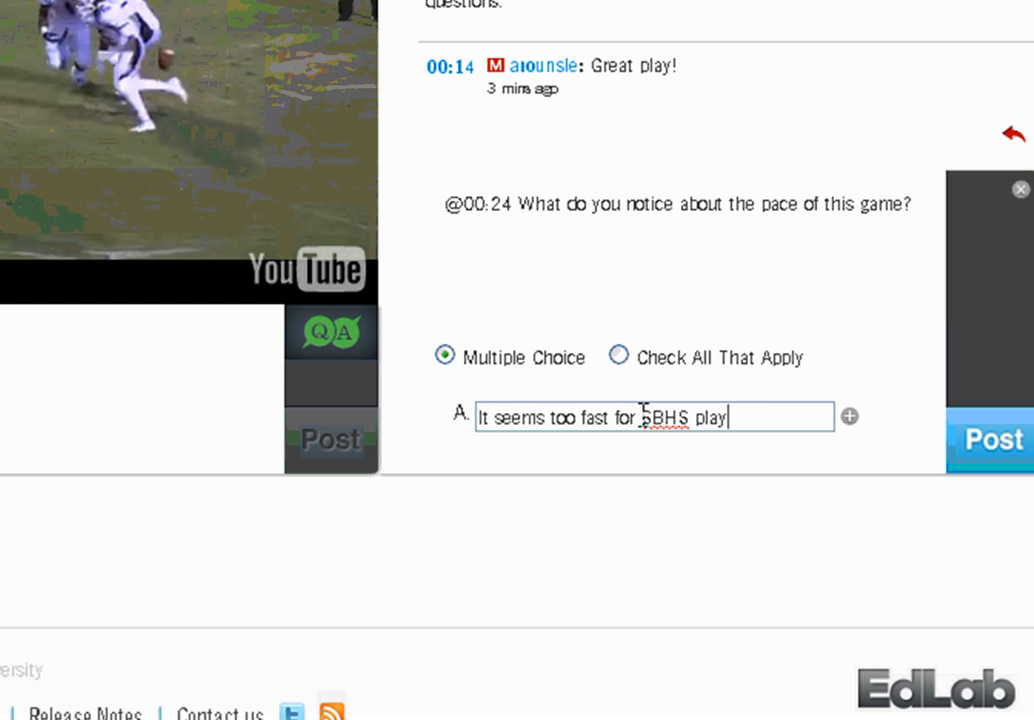
right_click(687, 410)
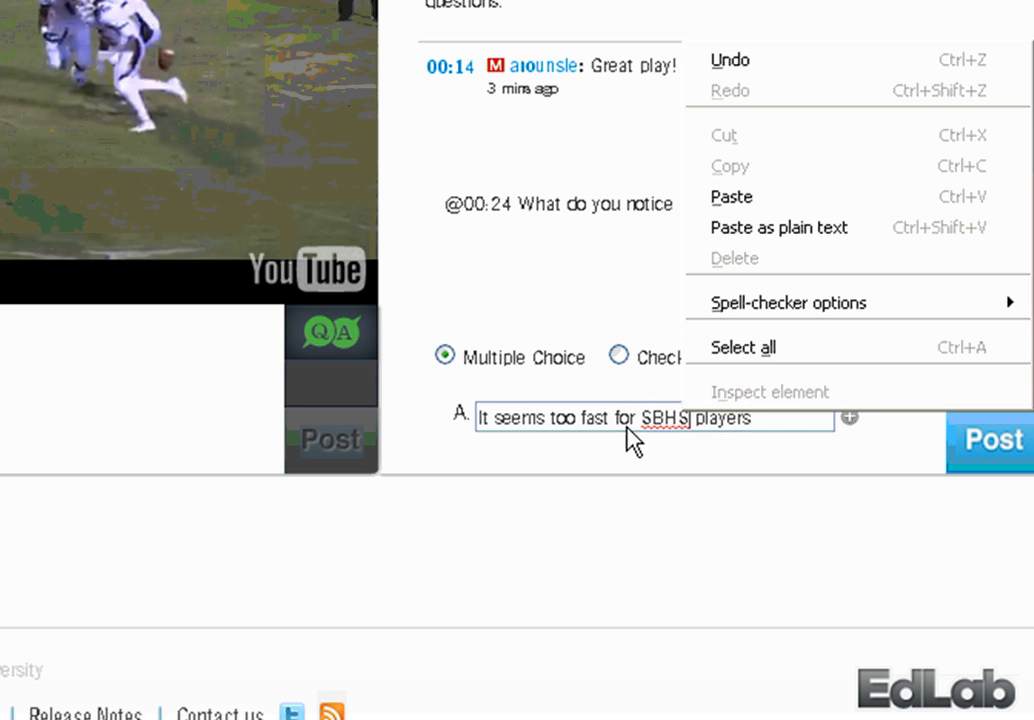
left_click(849, 416)
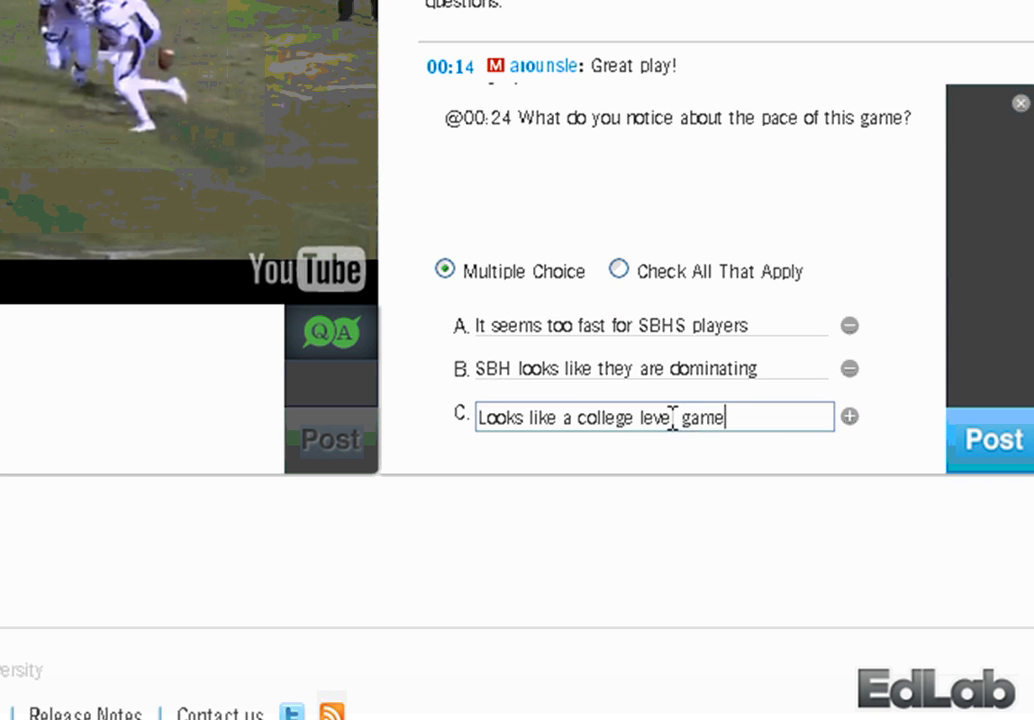
left_click(974, 456)
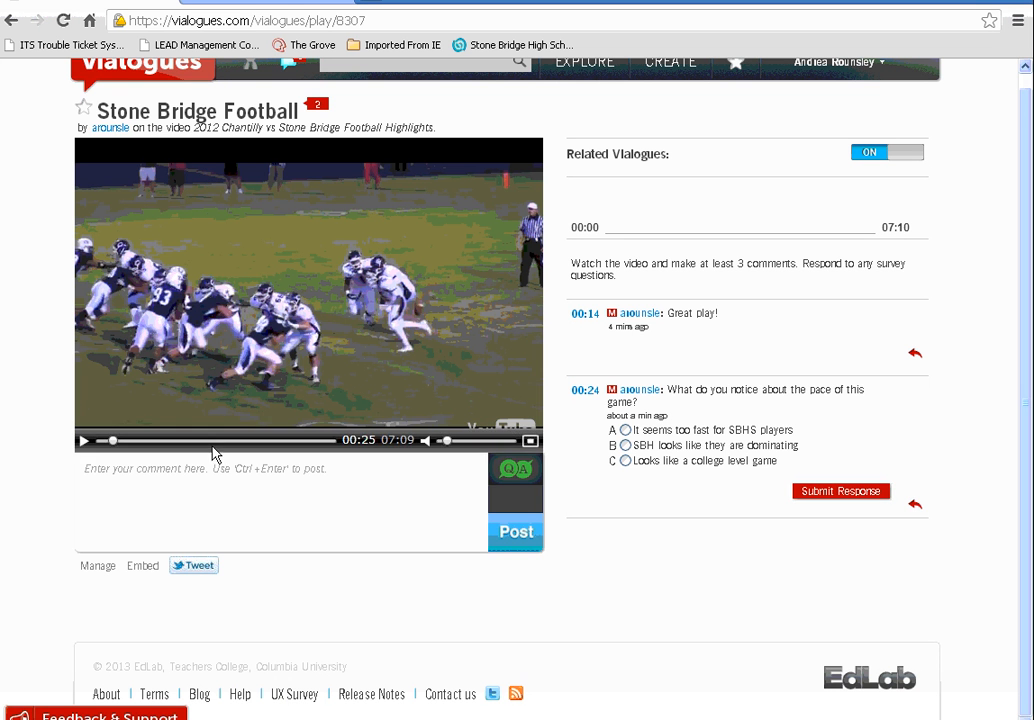
Play and skip ahead in the video, then discard an unfinished survey question draft
left_click(85, 441)
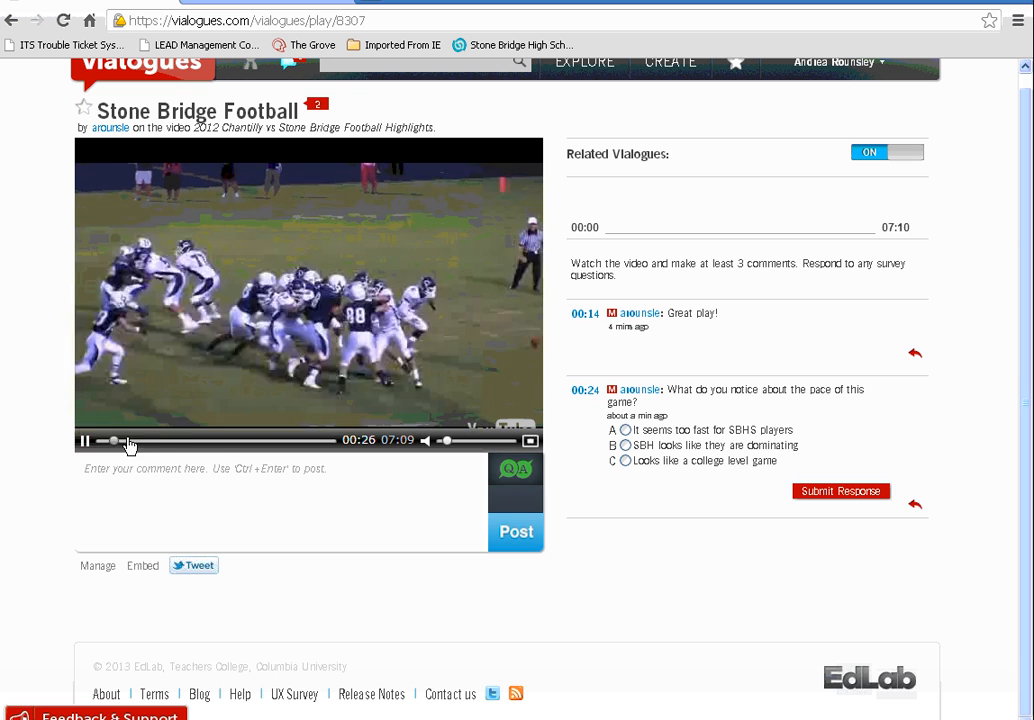
left_click(157, 441)
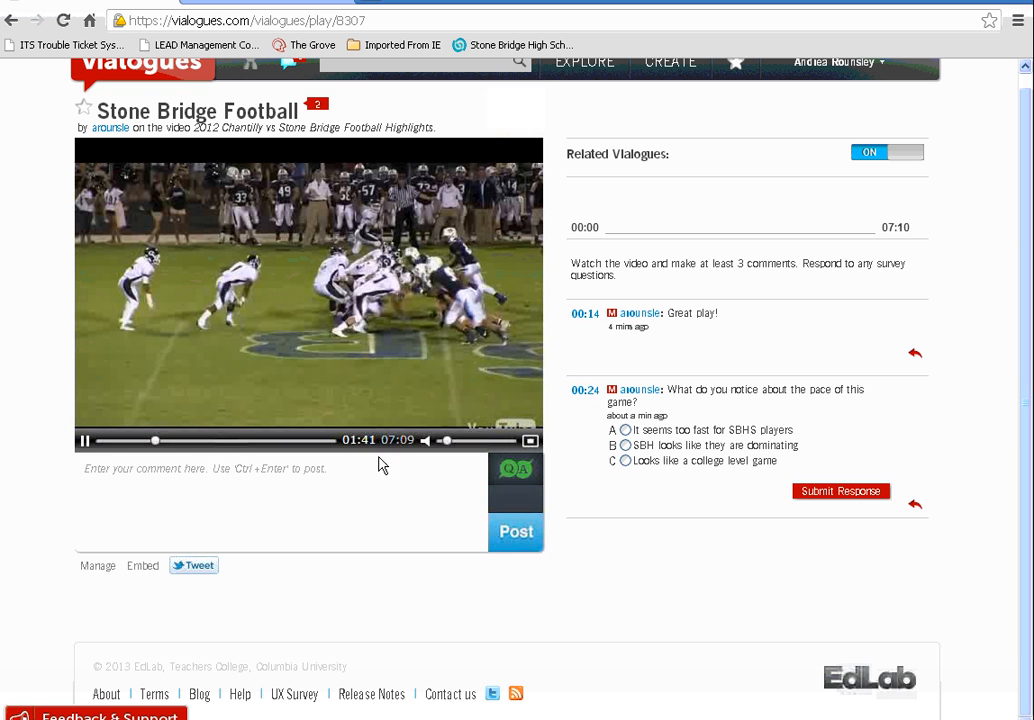
left_click(516, 469)
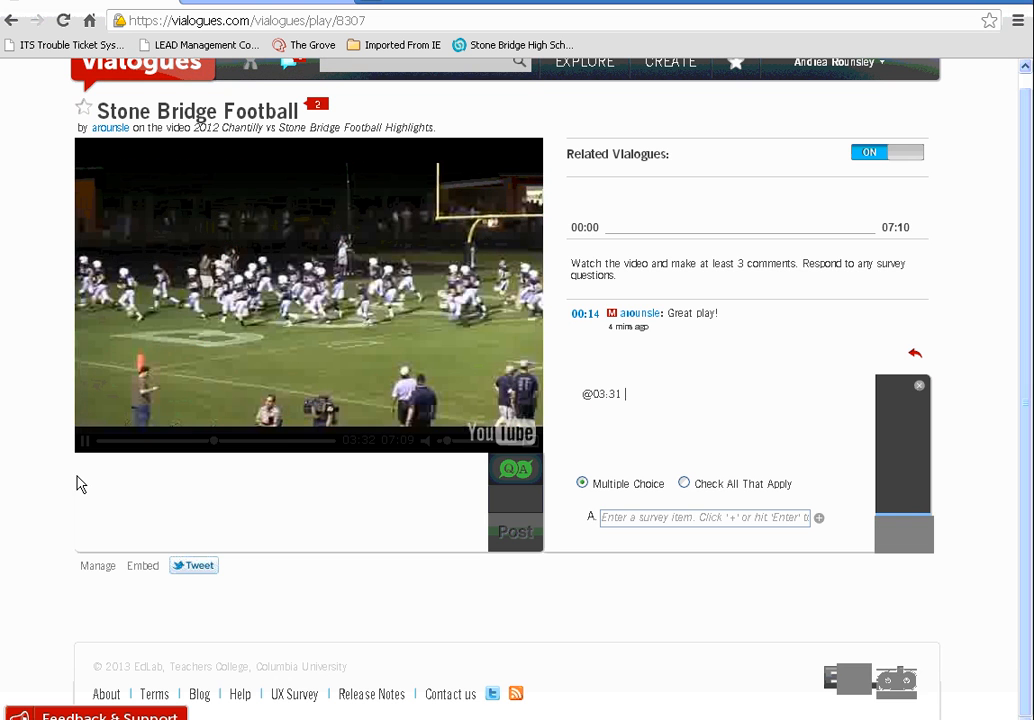
left_click(526, 512)
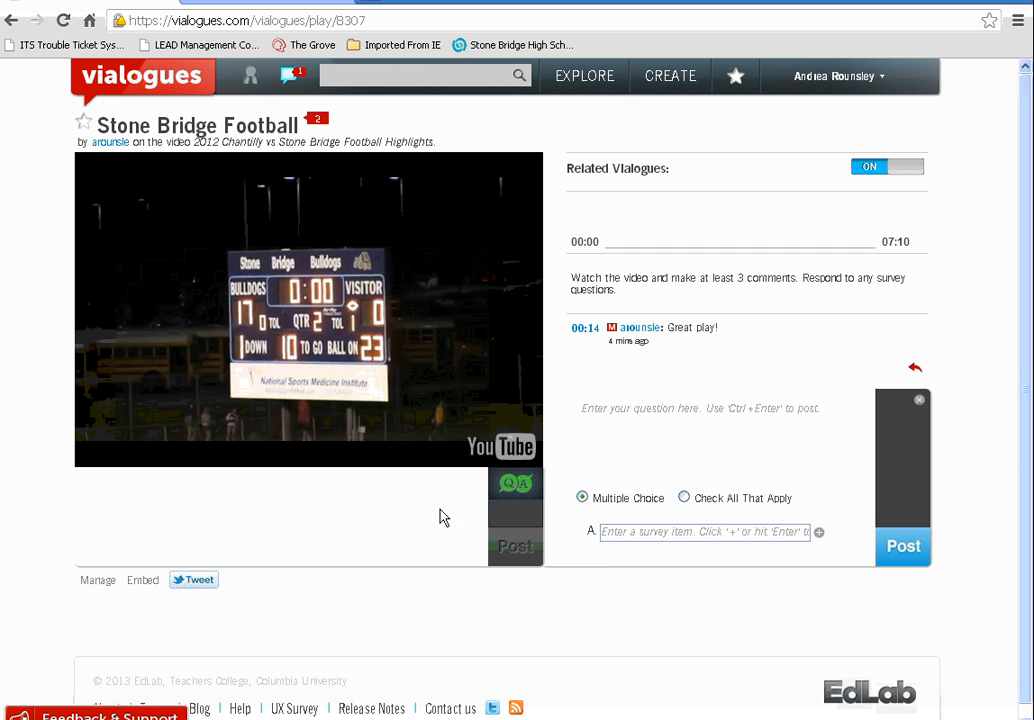
left_click(256, 489)
Post the comment 'Pay attention to the next play' at 03:42
mouse_move(137, 453)
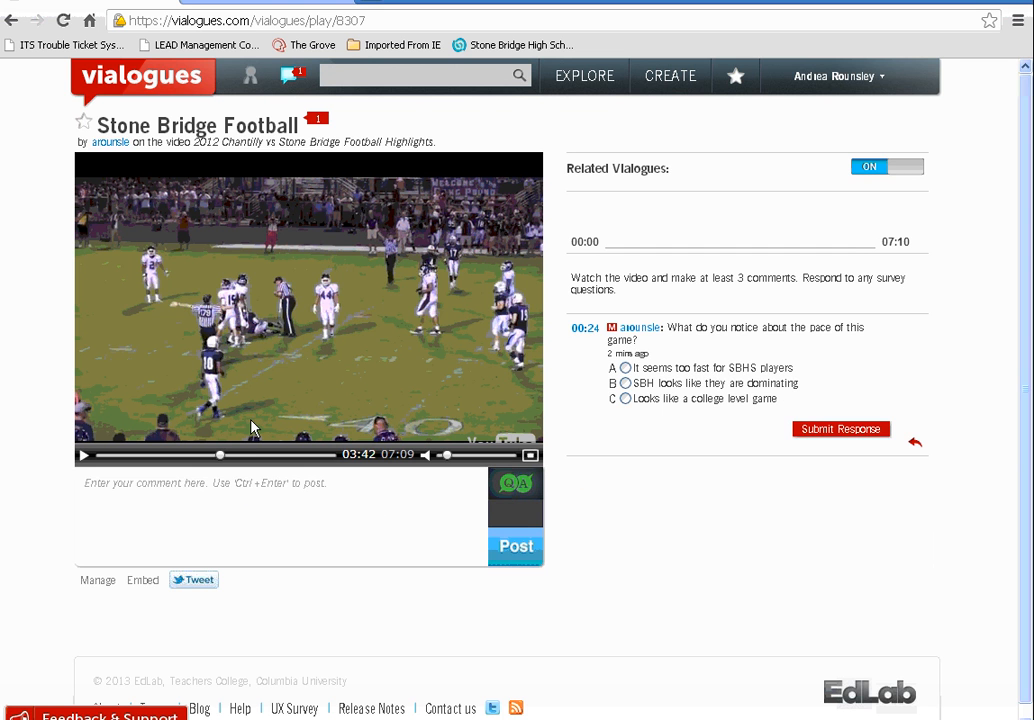
left_click(247, 496)
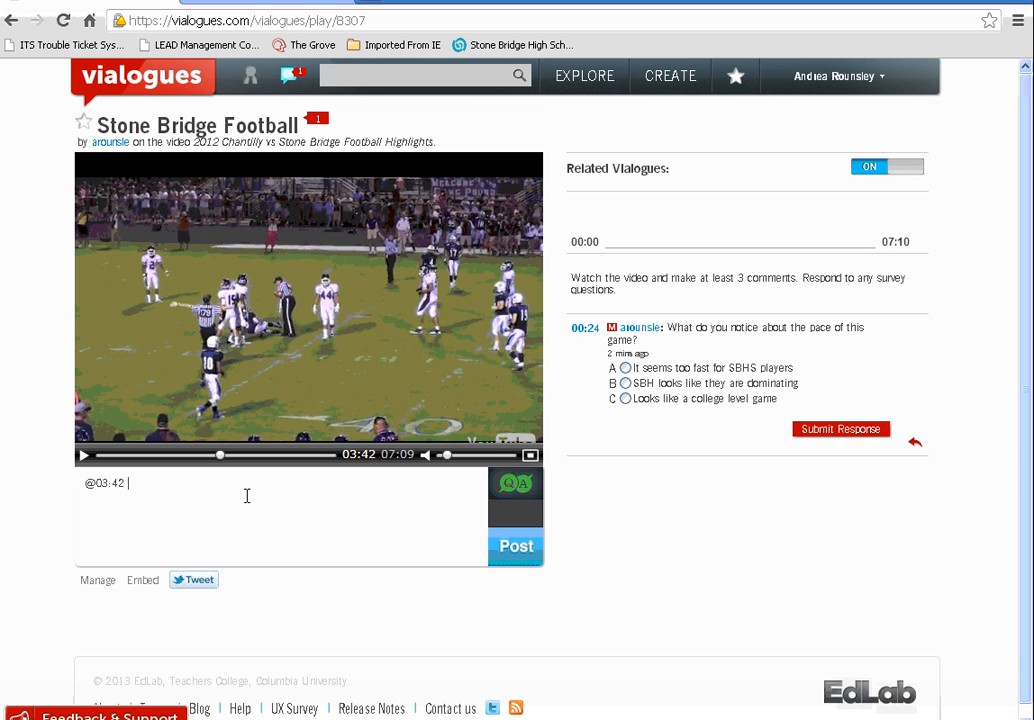
type("Pay attention to the next play")
left_click(516, 546)
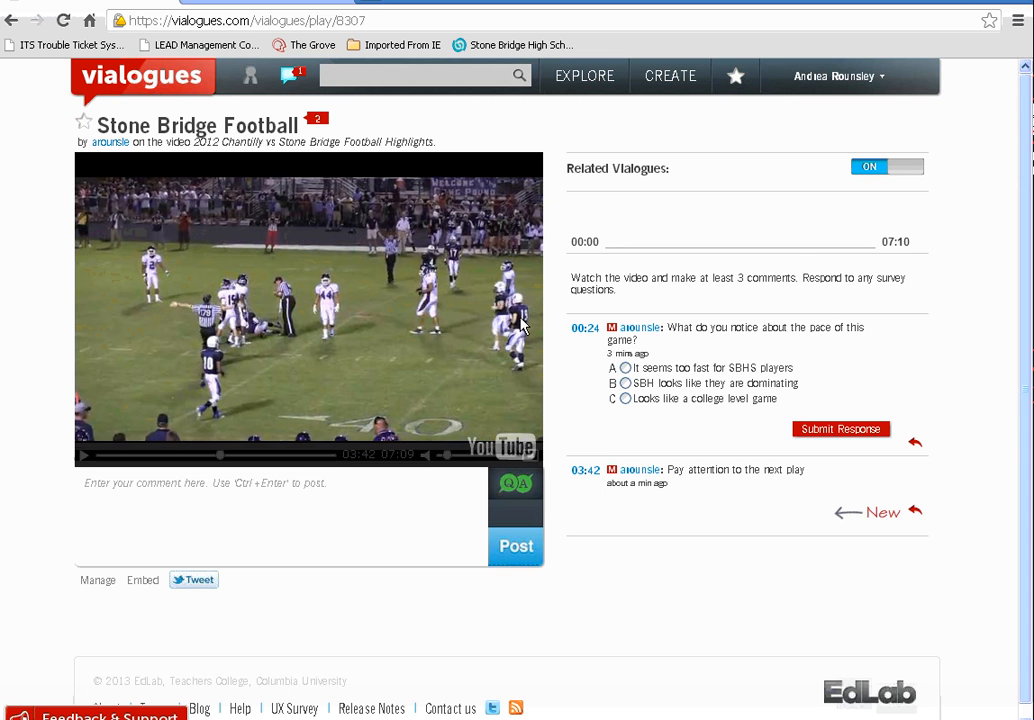
Review the Stone Bridge Football poll results on its Manage page, then go to the user profile
left_click(98, 590)
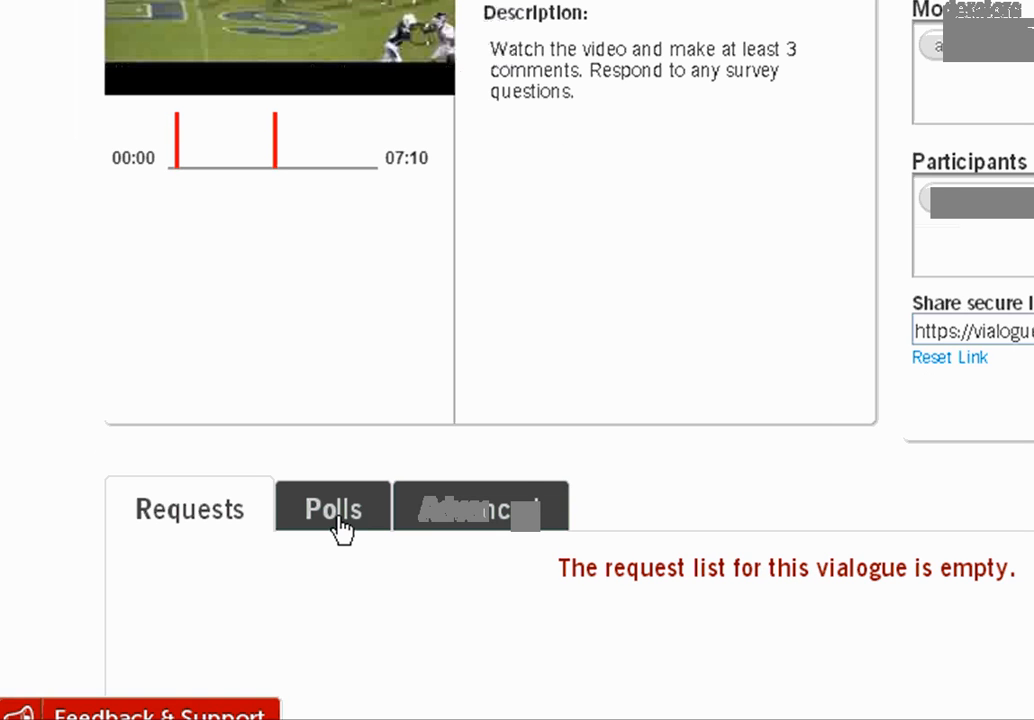
left_click(338, 520)
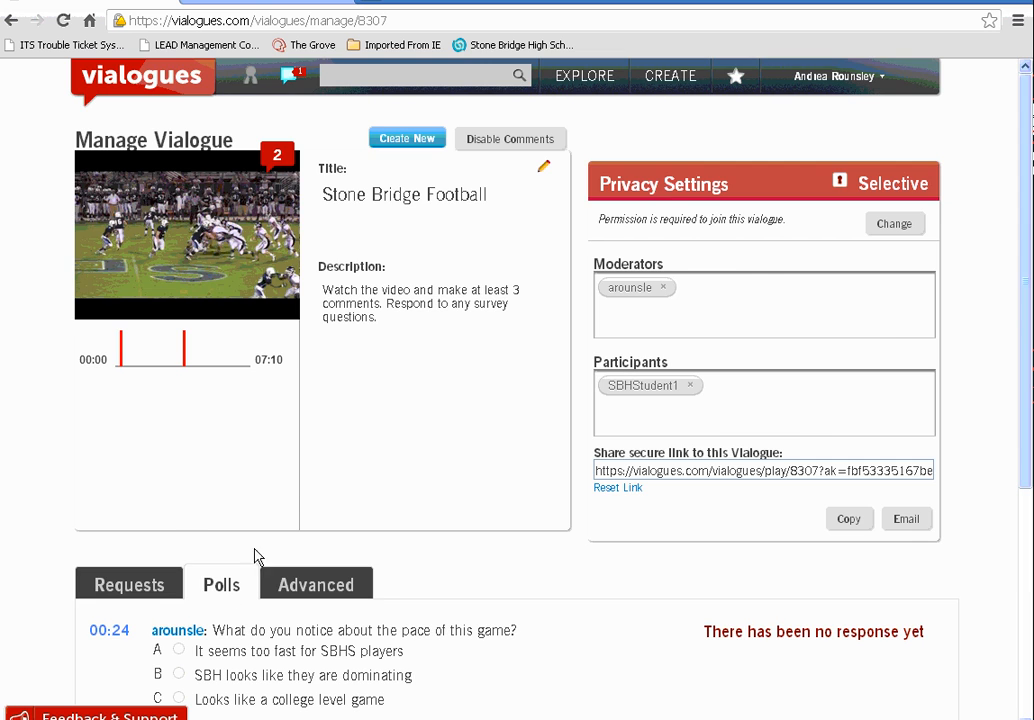
scroll(258, 557, "down", 3)
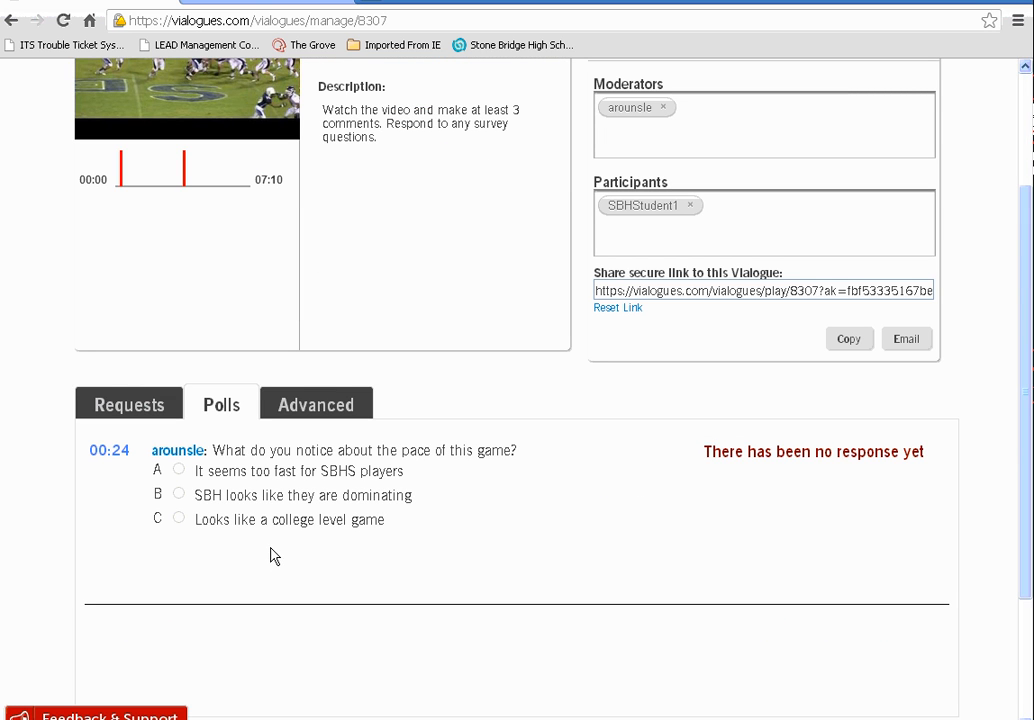
scroll(585, 520, "up", 3)
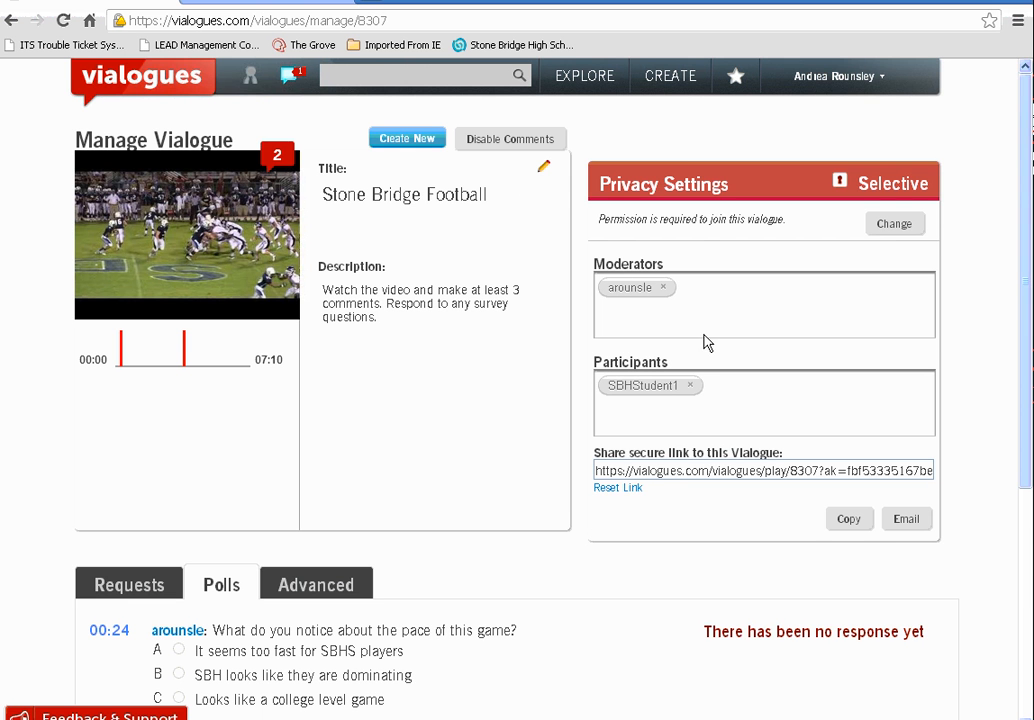
left_click(878, 80)
left_click(836, 119)
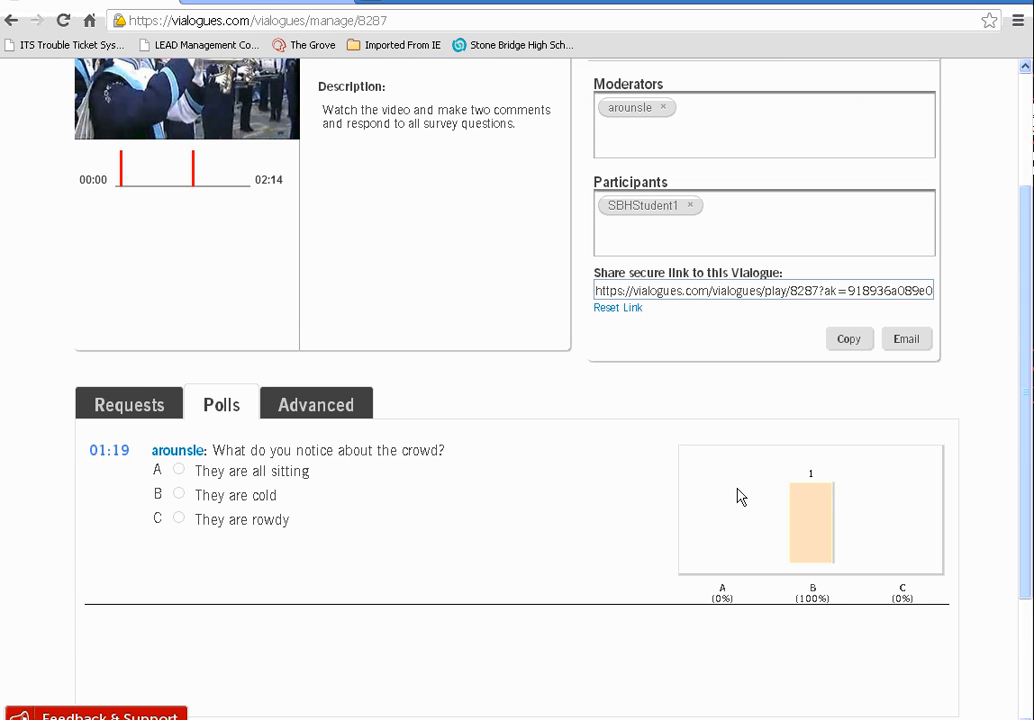
Open the Advanced settings of the Stone Bridge Marching Bulldogs in London vialogue
mouse_move(773, 540)
left_click(345, 408)
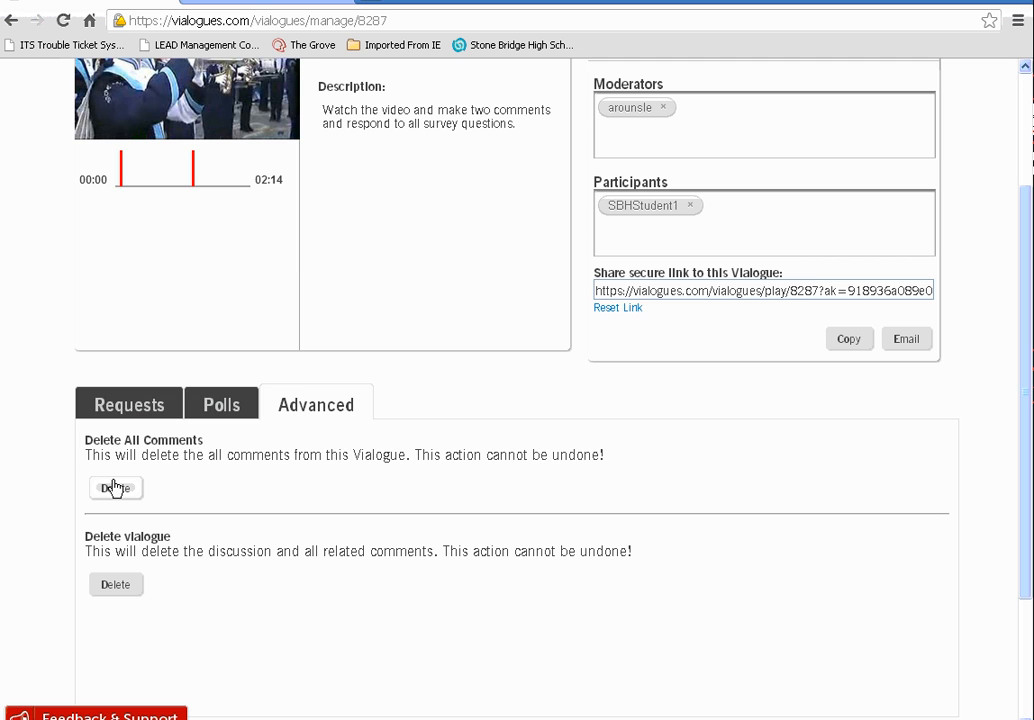
scroll(113, 487, "up", 3)
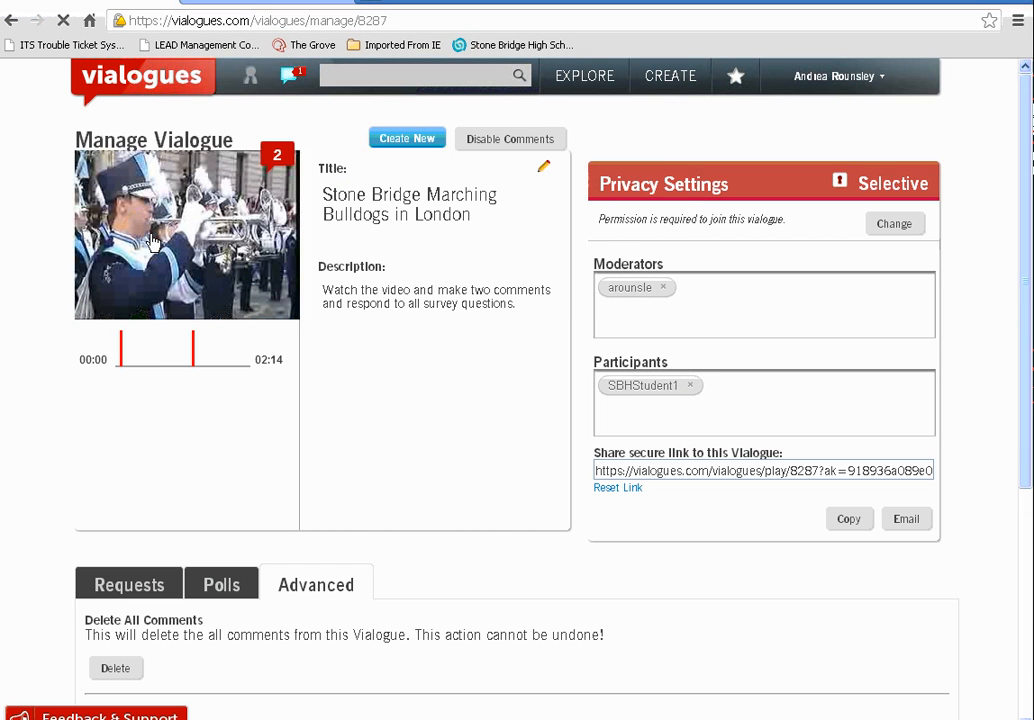
Remove the 00:07 'Cool hats!' comment from the marching band discussion and confirm
left_click(597, 471)
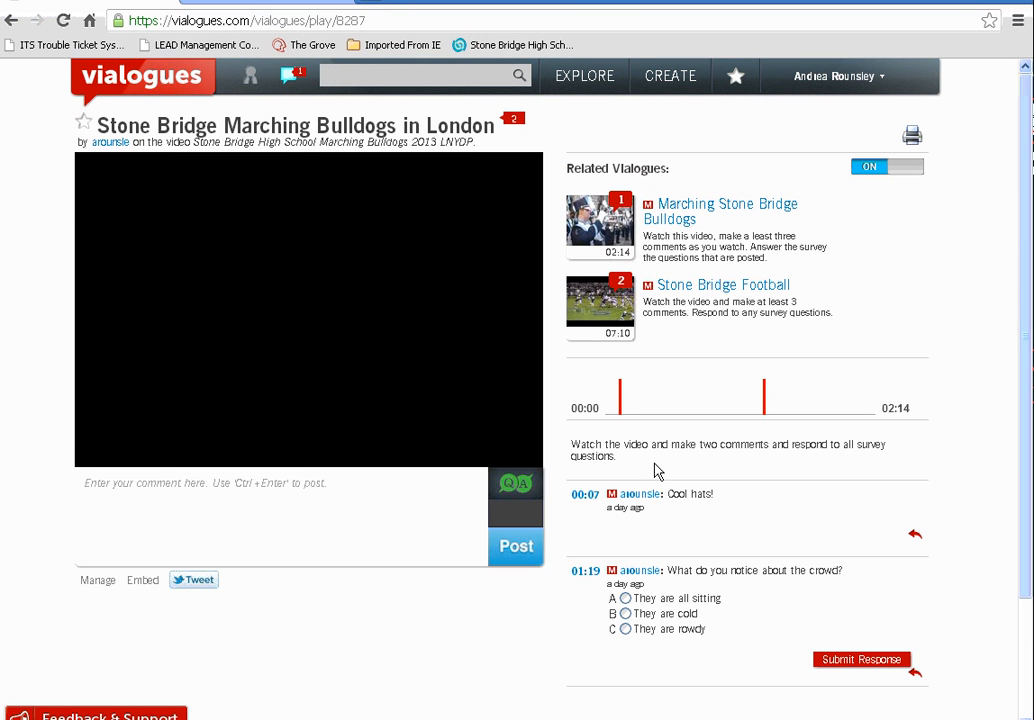
scroll(657, 471, "down", 1)
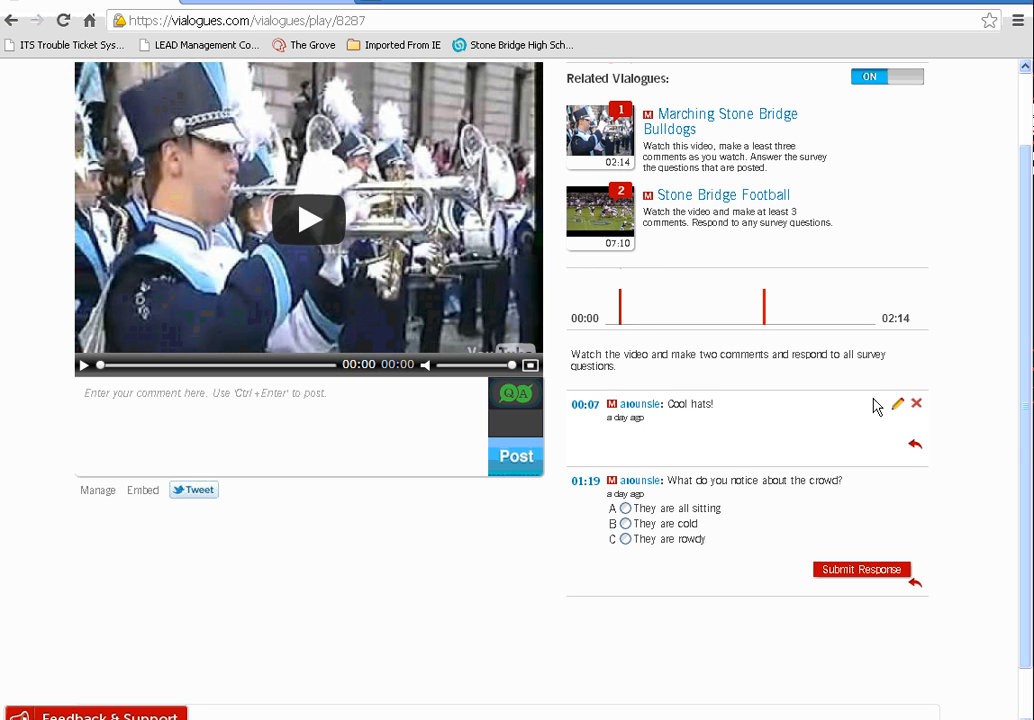
left_click(917, 405)
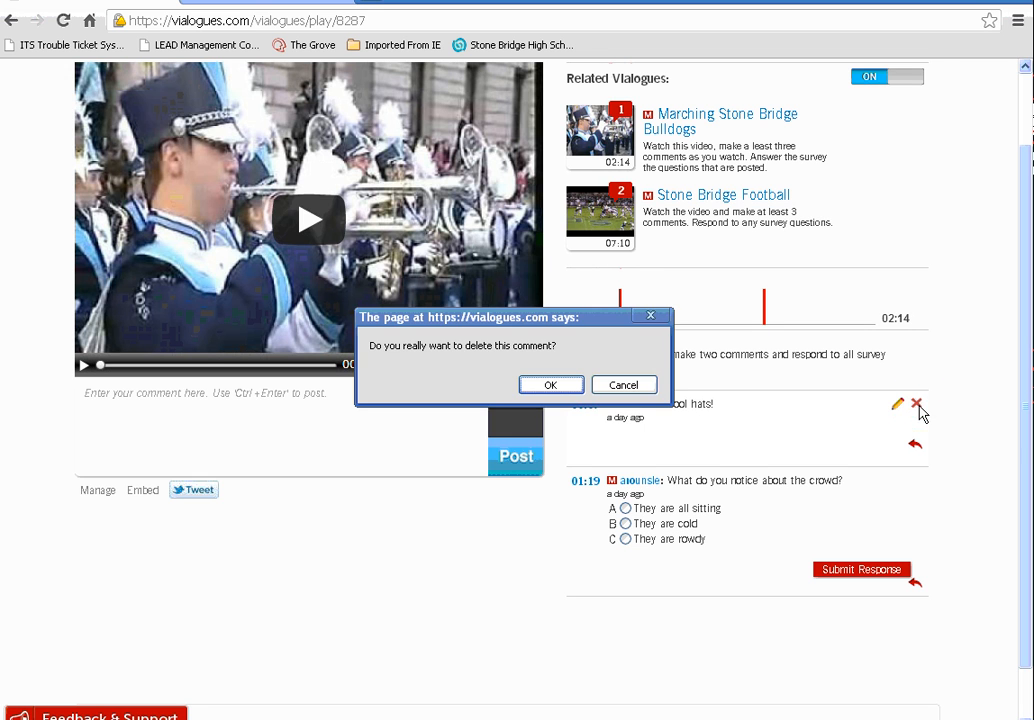
left_click(563, 385)
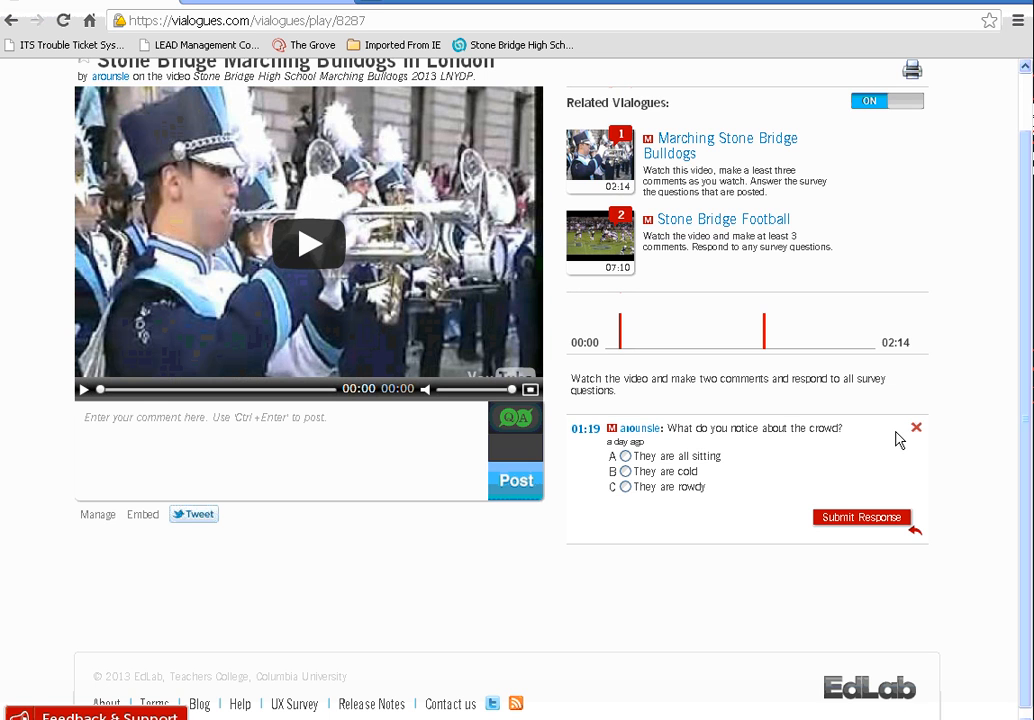
mouse_move(865, 433)
scroll(338, 372, "up", 1)
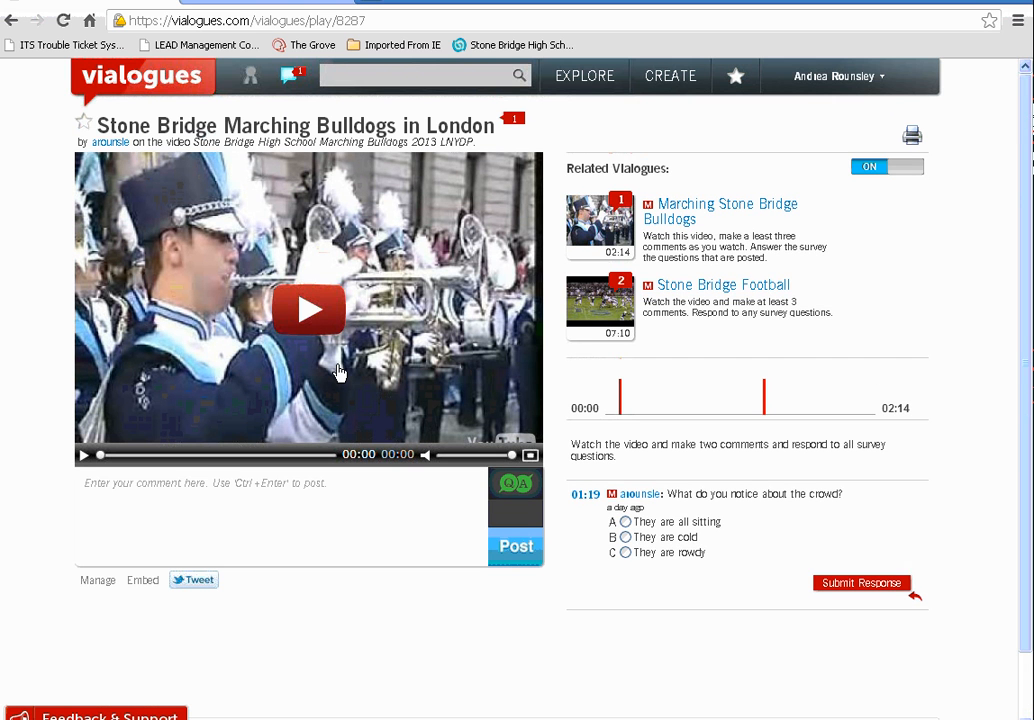
mouse_move(711, 512)
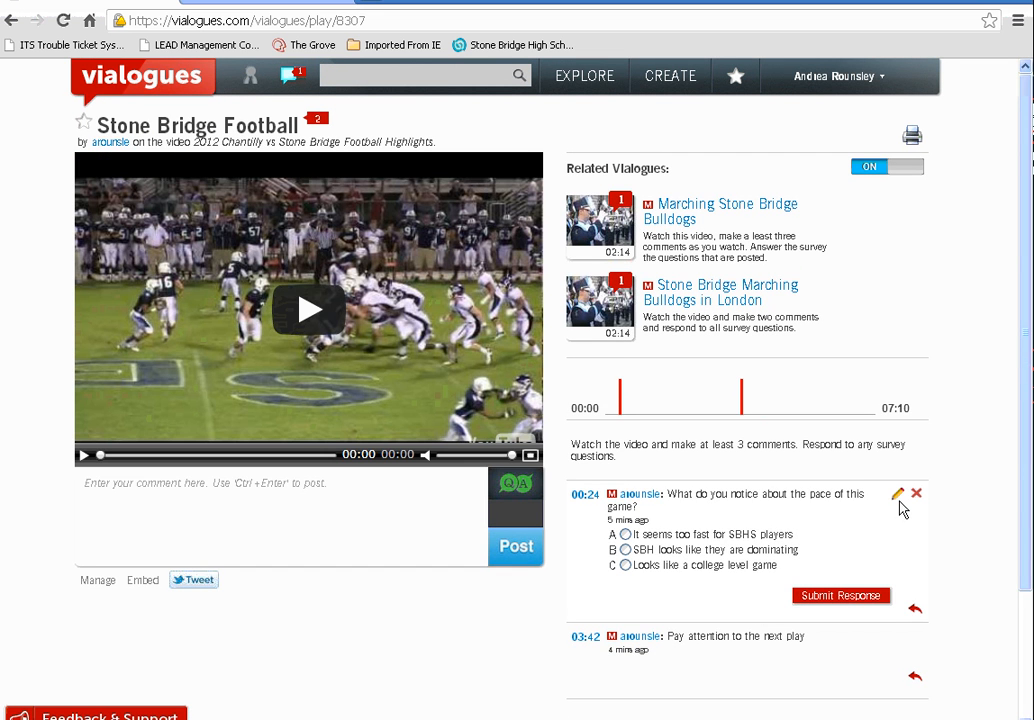
Open the 00:24 poll and the 03:42 comment for editing, cancelling both without changes
left_click(898, 495)
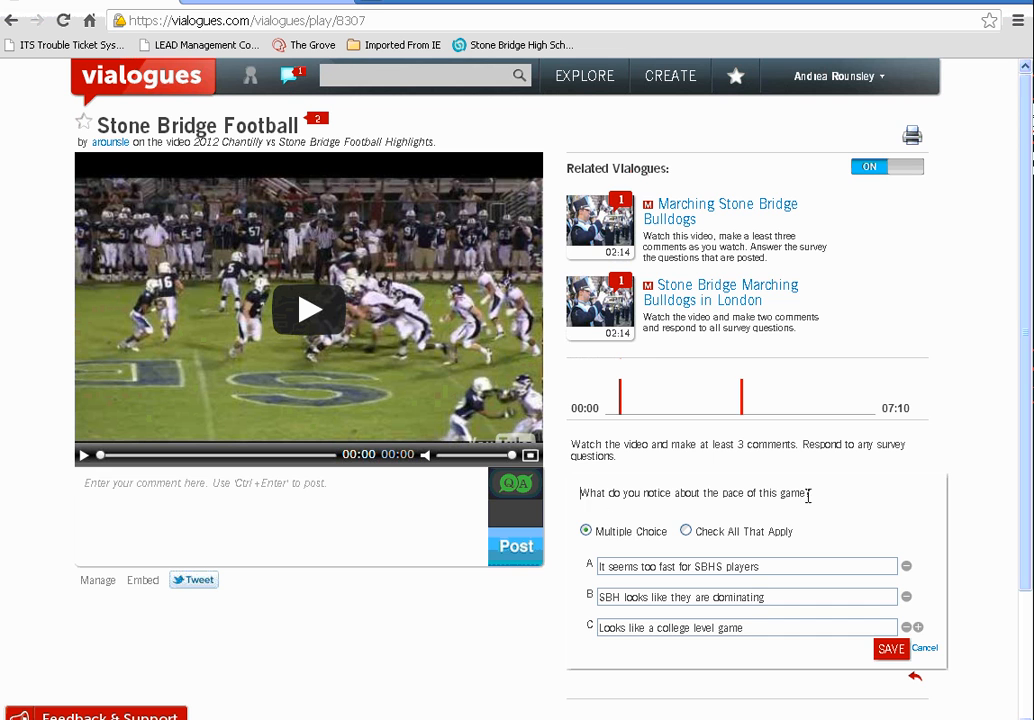
left_click(923, 648)
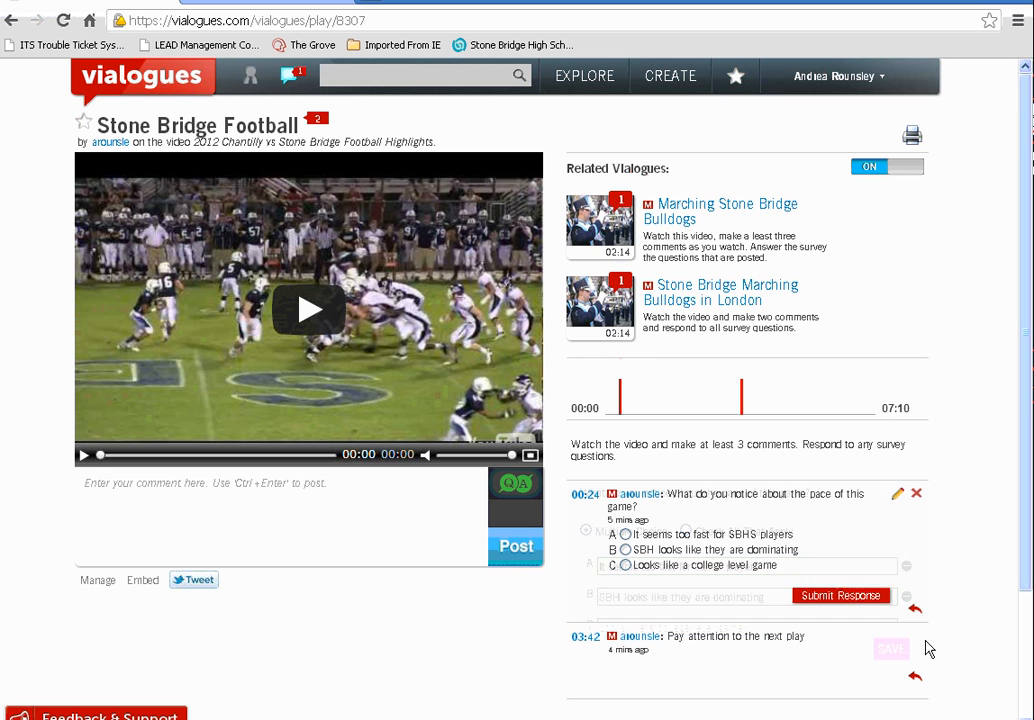
mouse_move(879, 655)
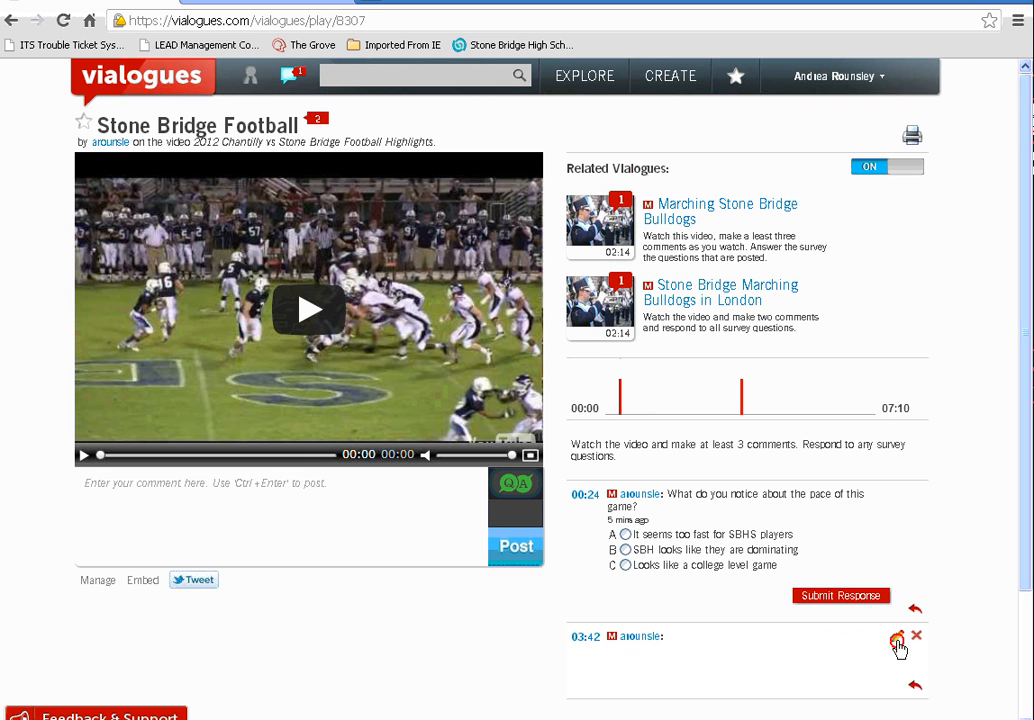
left_click(896, 641)
left_click(869, 656)
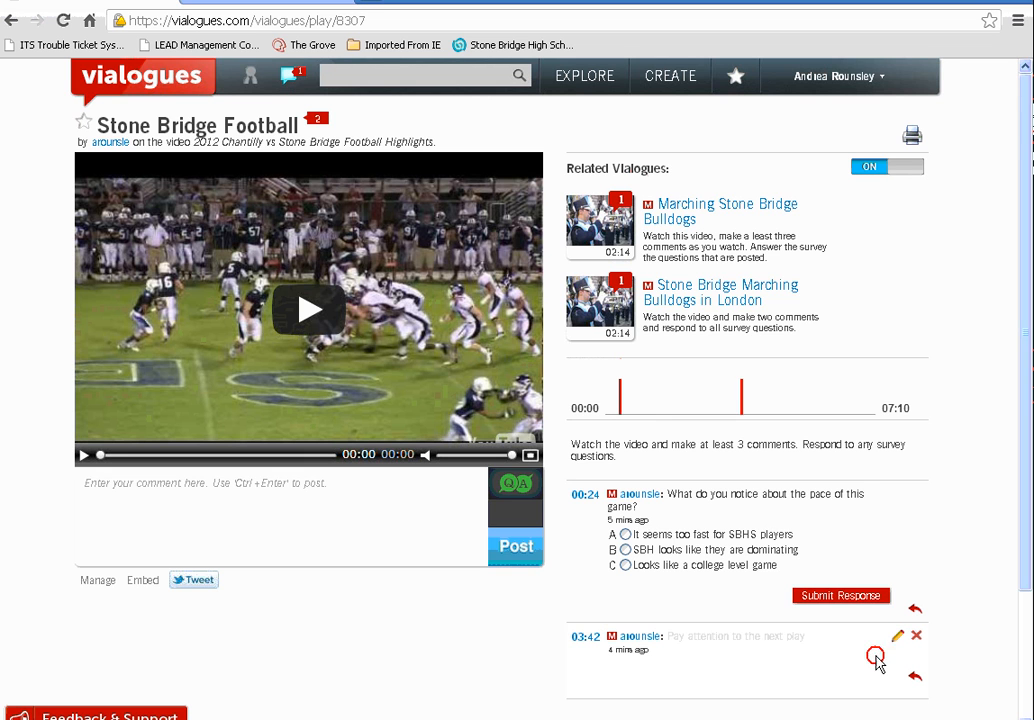